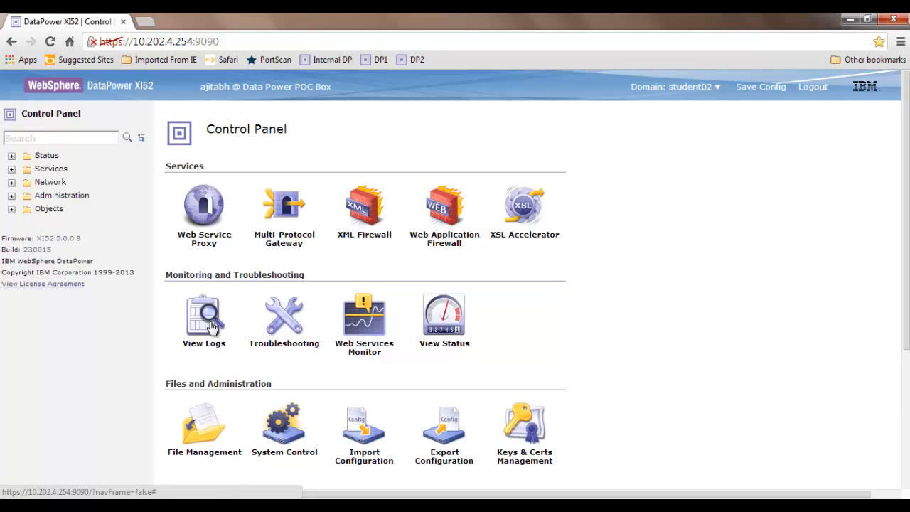
- Open the system log and review its entries for the default-log target
{"action": "left_click", "coordinate": [211, 326]}
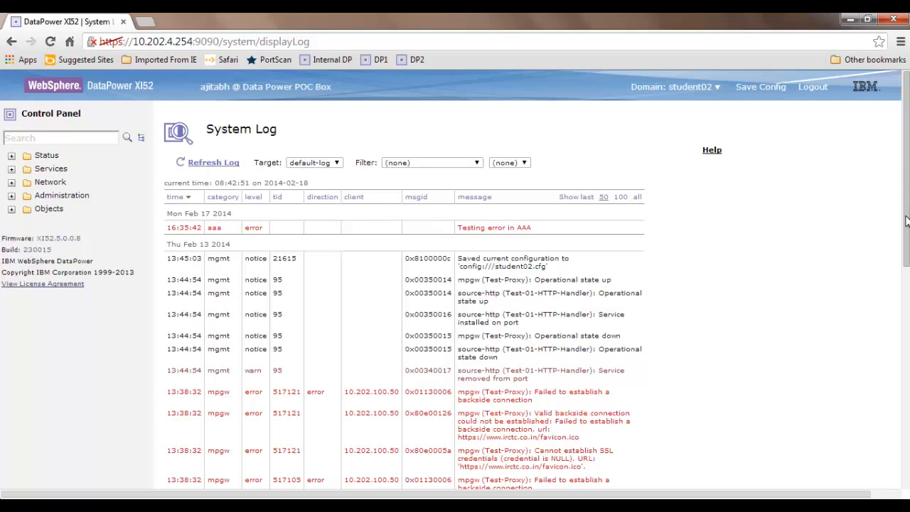
{"action": "left_click_drag", "start_coordinate": [906, 221], "coordinate": [906, 299]}
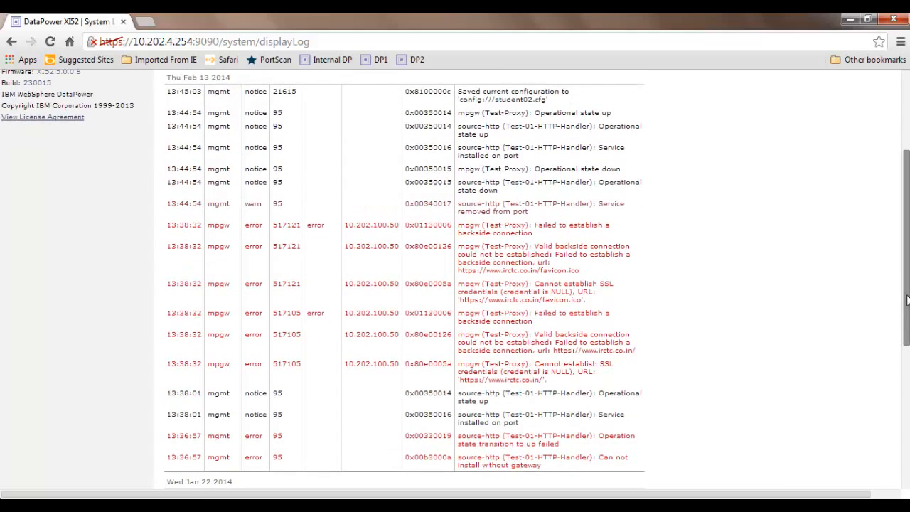
{"action": "left_click_drag", "start_coordinate": [907, 300], "coordinate": [906, 213]}
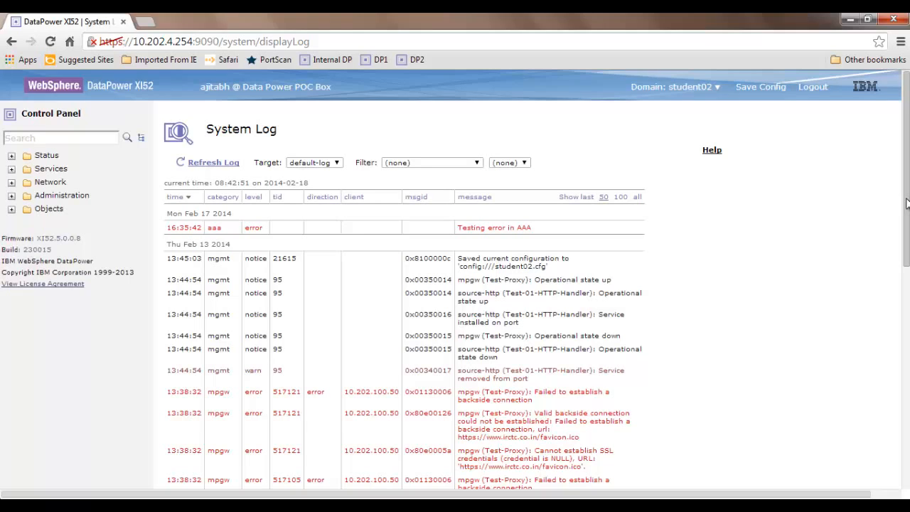
- Search the navigation for "log tar" and open the Log Target configuration list
{"action": "left_click", "coordinate": [105, 138]}
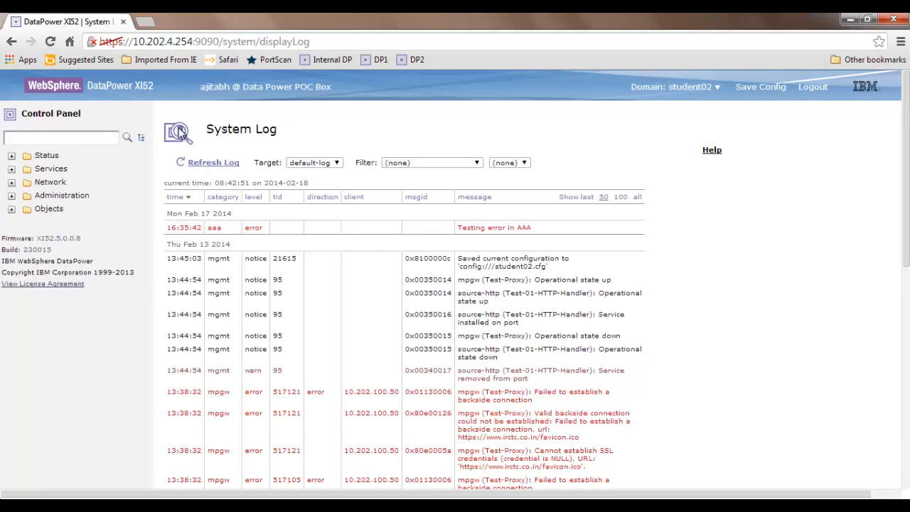
{"action": "left_click", "coordinate": [101, 138]}
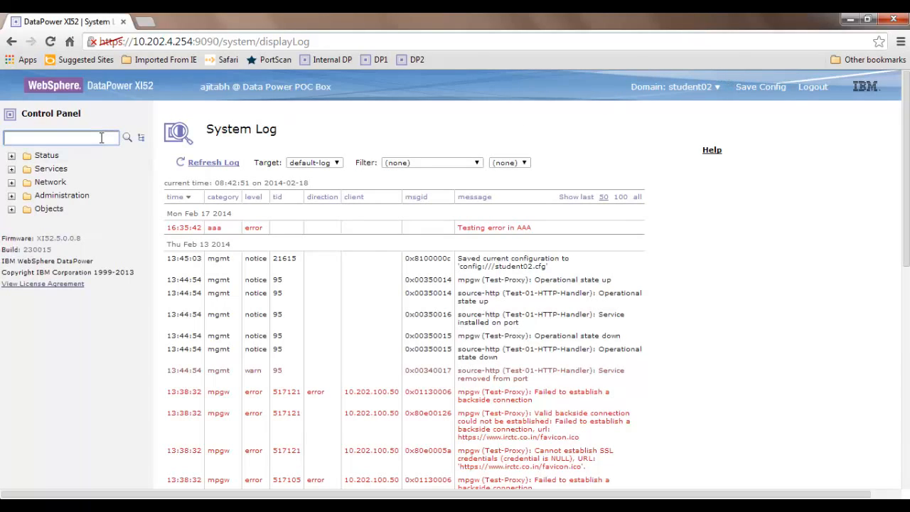
{"action": "type", "text": "log"}
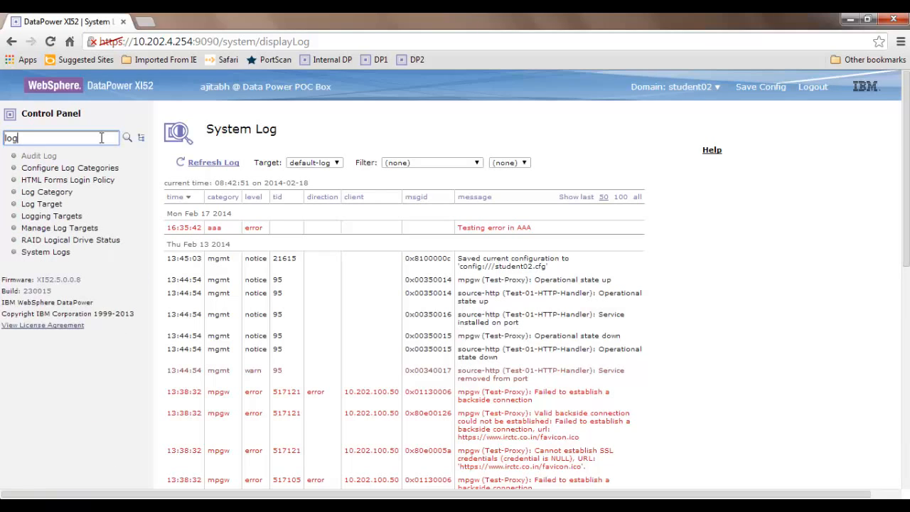
{"action": "type", "text": " tar"}
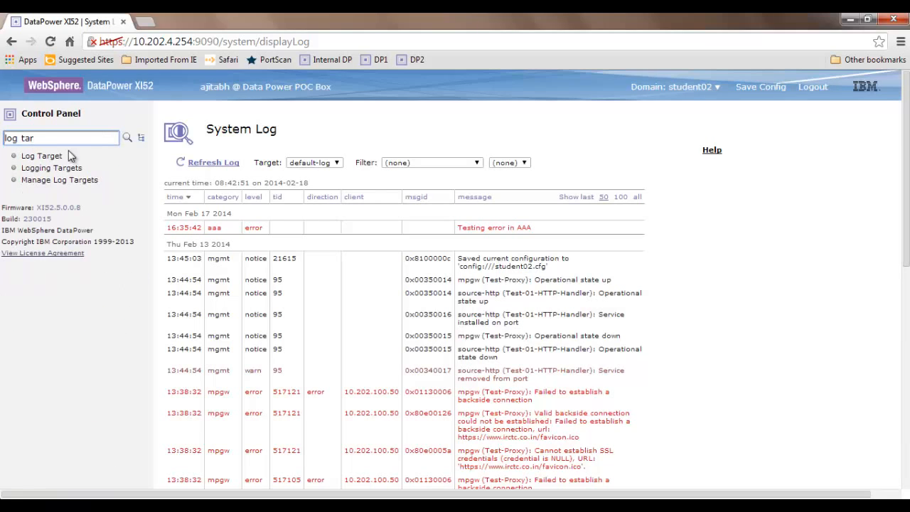
{"action": "left_click", "coordinate": [46, 156]}
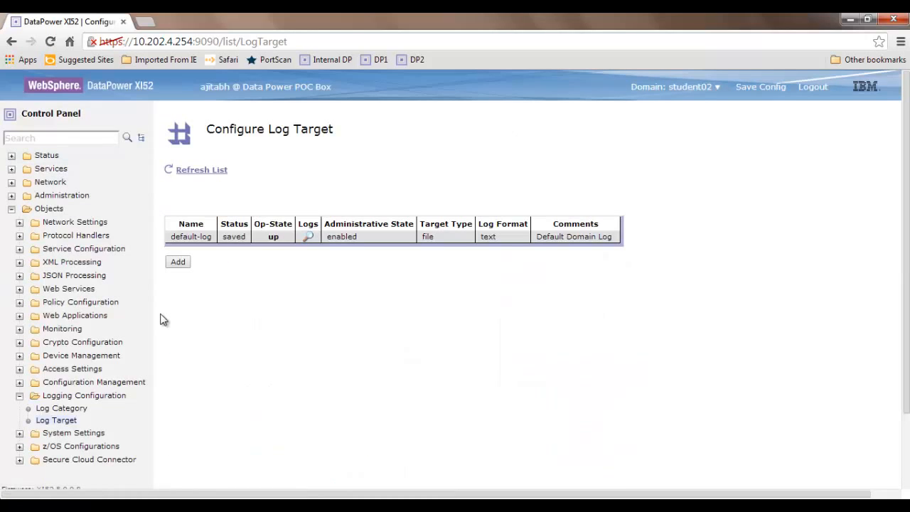
- Add a new log target named Test-Log-Target
{"action": "left_click", "coordinate": [177, 264]}
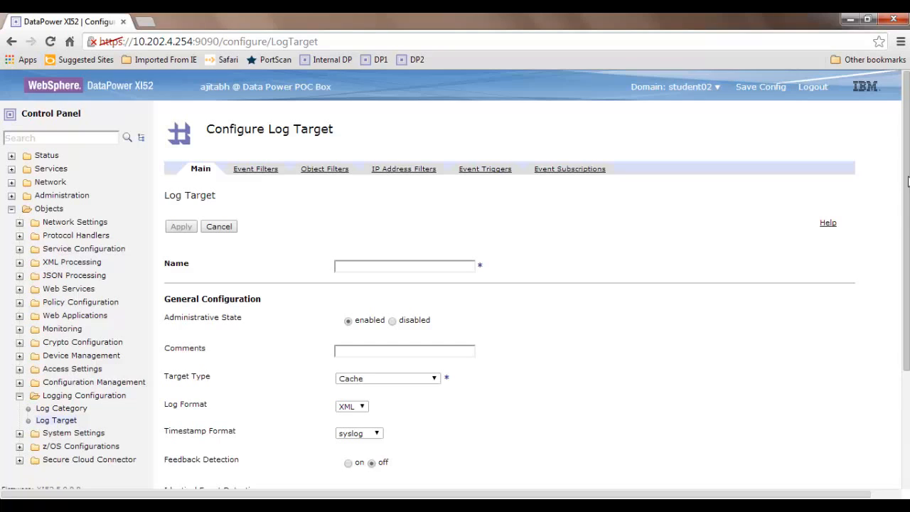
{"action": "scroll", "coordinate": [907, 181], "scroll_direction": "down", "scroll_amount": 1}
{"action": "left_click_drag", "start_coordinate": [908, 185], "coordinate": [908, 212]}
{"action": "left_click", "coordinate": [430, 227]}
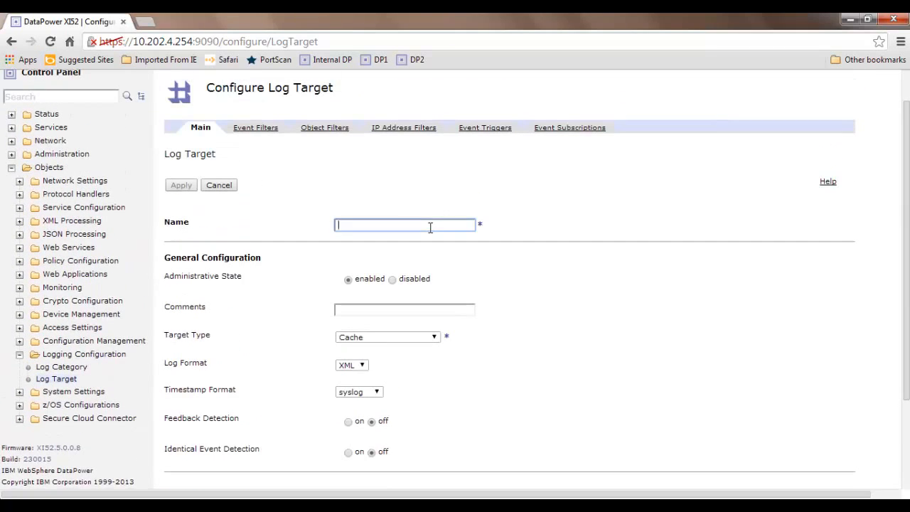
{"action": "type", "text": "Test-Log"}
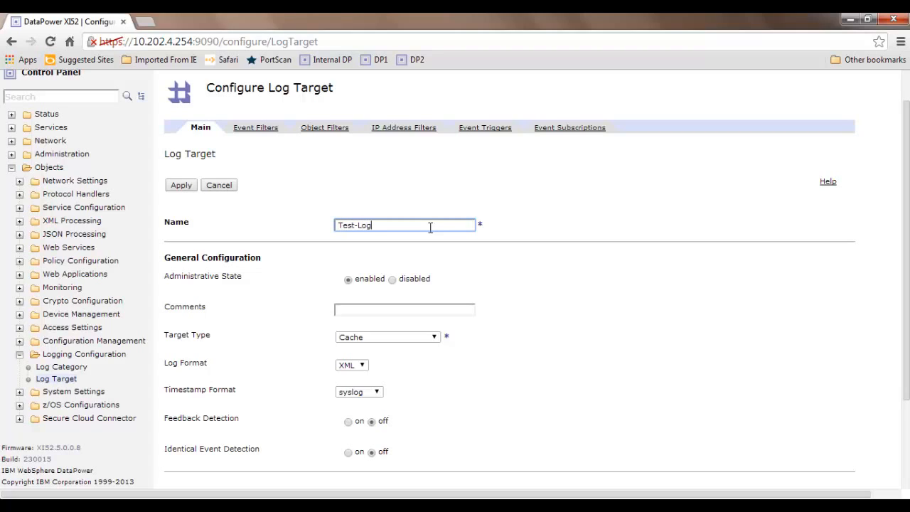
{"action": "type", "text": "-Target"}
{"action": "left_click", "coordinate": [396, 310]}
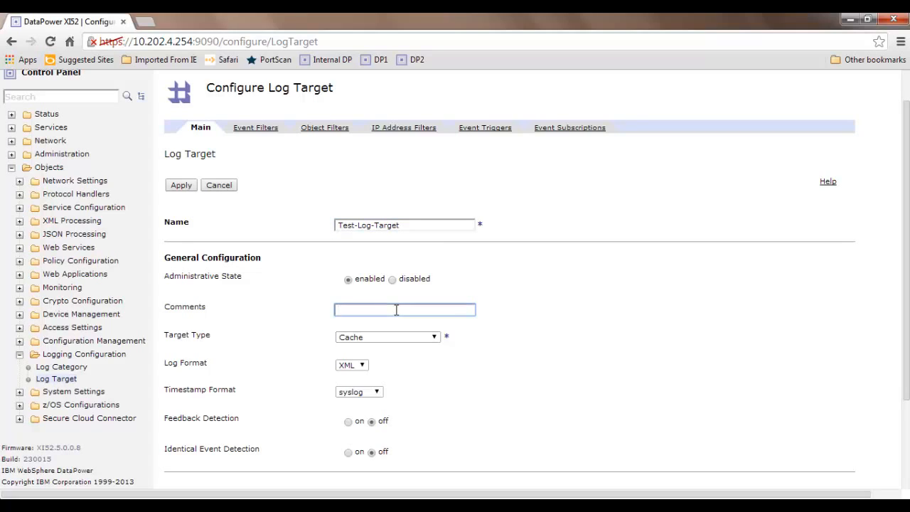
- Set the log target's type to File and its log format to Text
{"action": "left_click", "coordinate": [402, 339]}
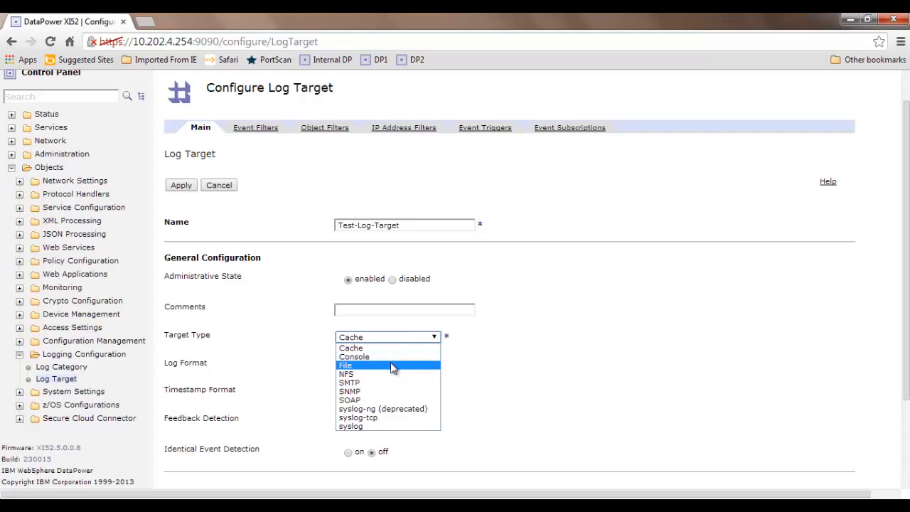
{"action": "left_click", "coordinate": [392, 366]}
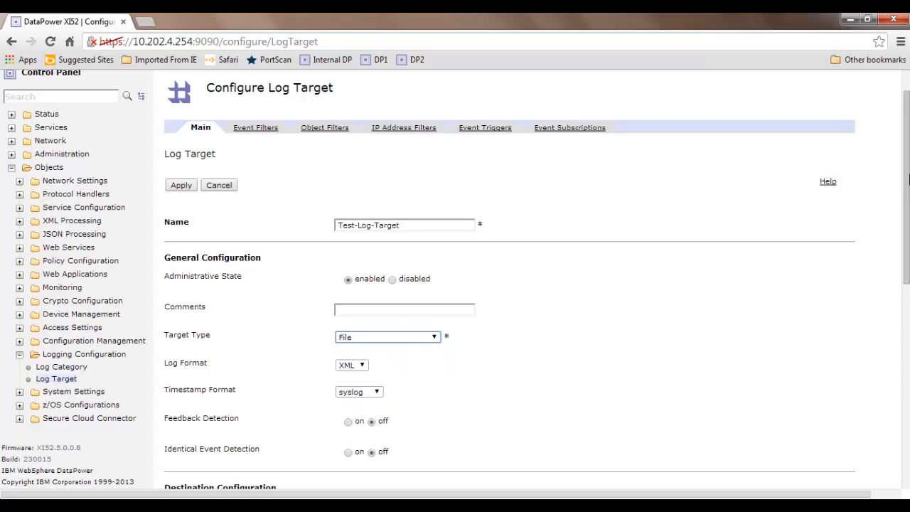
{"action": "left_click_drag", "start_coordinate": [906, 179], "coordinate": [905, 276]}
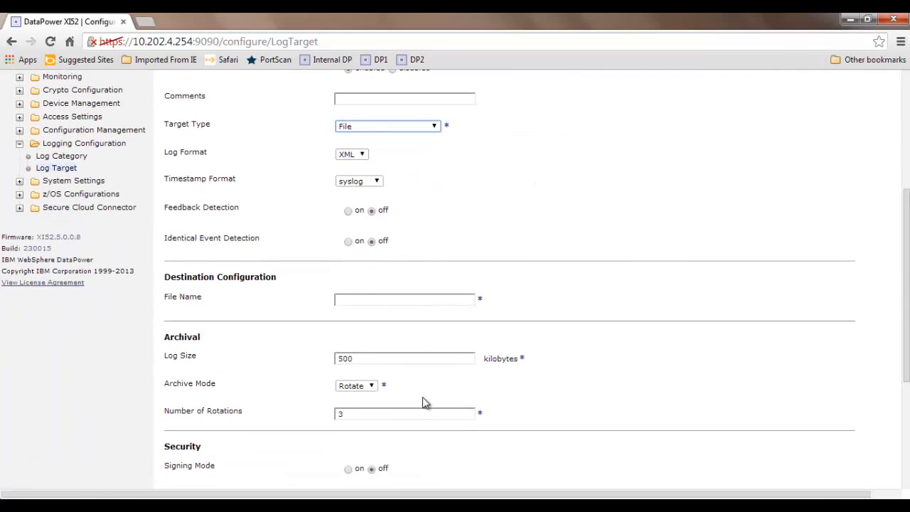
{"action": "left_click", "coordinate": [364, 156]}
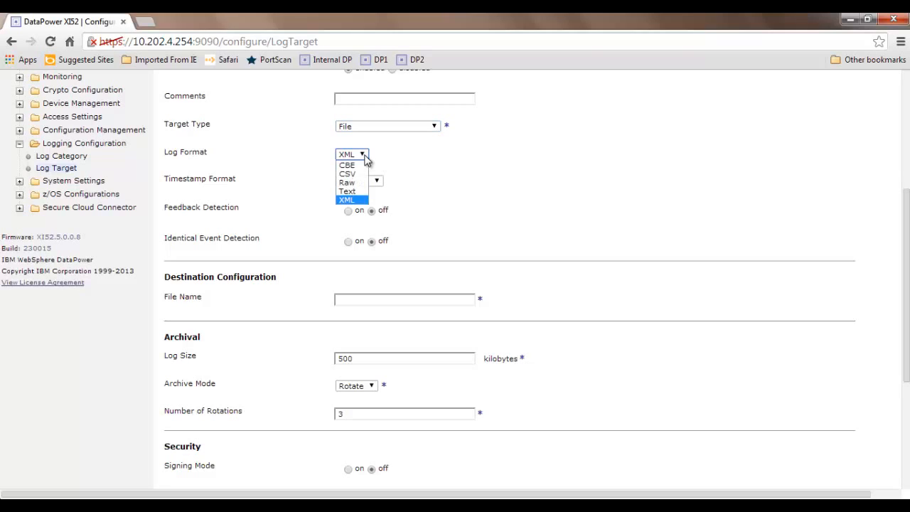
{"action": "left_click", "coordinate": [363, 192]}
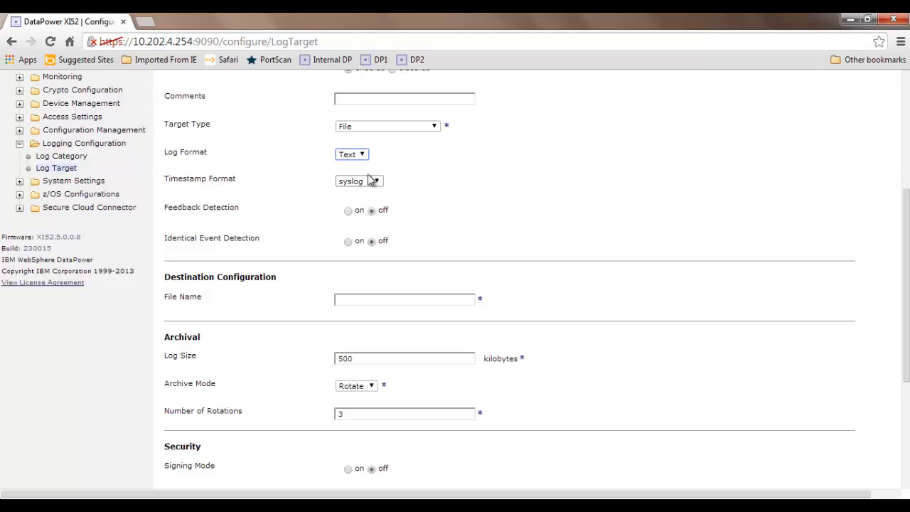
{"action": "left_click", "coordinate": [363, 158]}
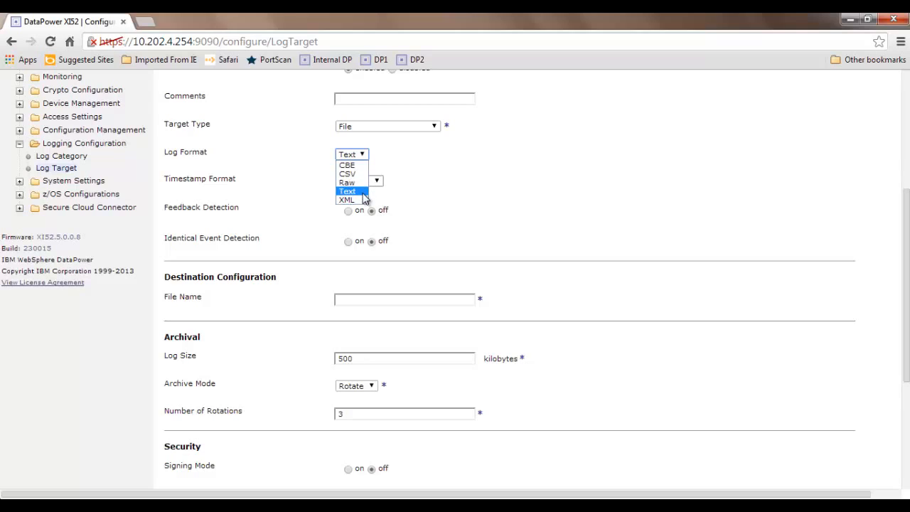
{"action": "left_click", "coordinate": [420, 181]}
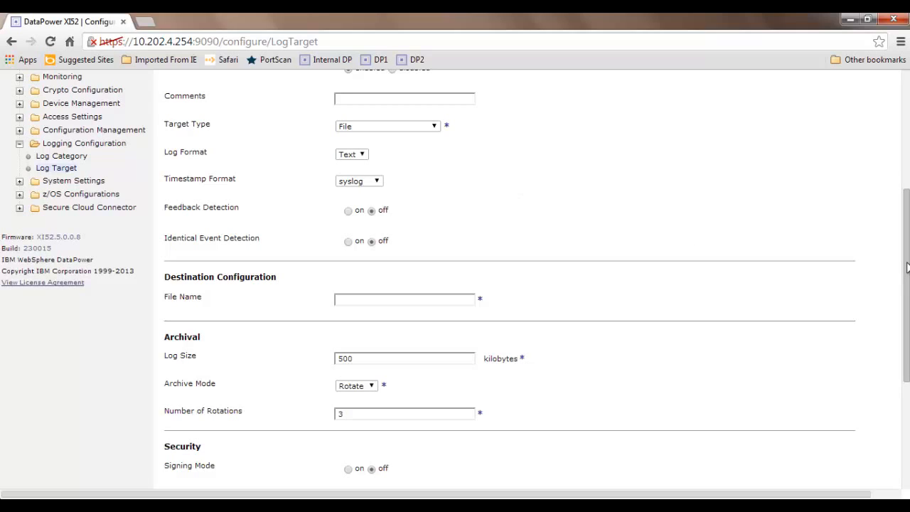
- Set the destination file name to logtemp:///Test-LogFile.txt
{"action": "left_click_drag", "start_coordinate": [907, 266], "coordinate": [907, 246]}
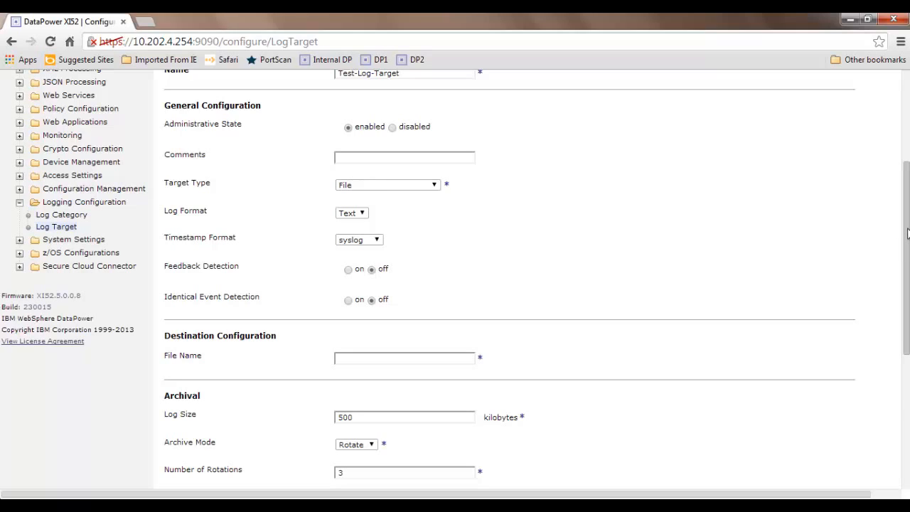
{"action": "left_click_drag", "start_coordinate": [907, 234], "coordinate": [908, 311]}
{"action": "left_click", "coordinate": [441, 193]}
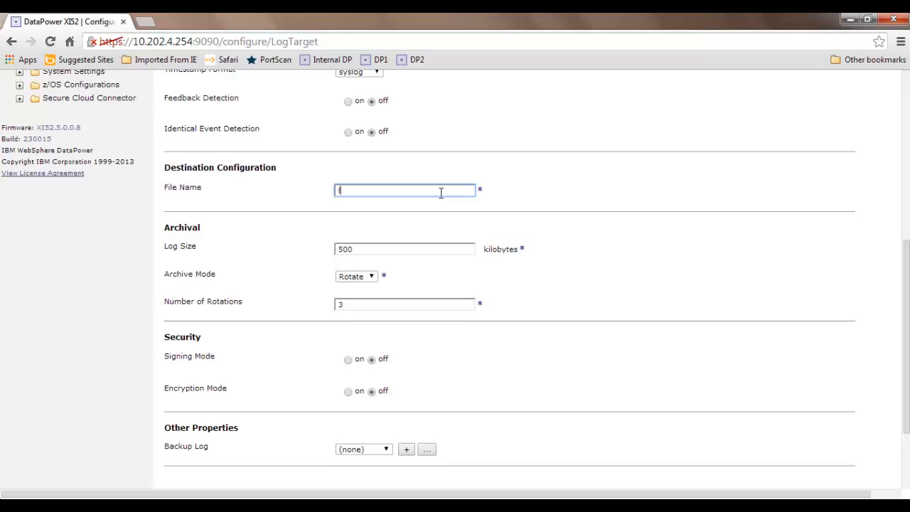
{"action": "type", "text": "logtemp:///Test-LogFile.txt"}
{"action": "left_click", "coordinate": [547, 207]}
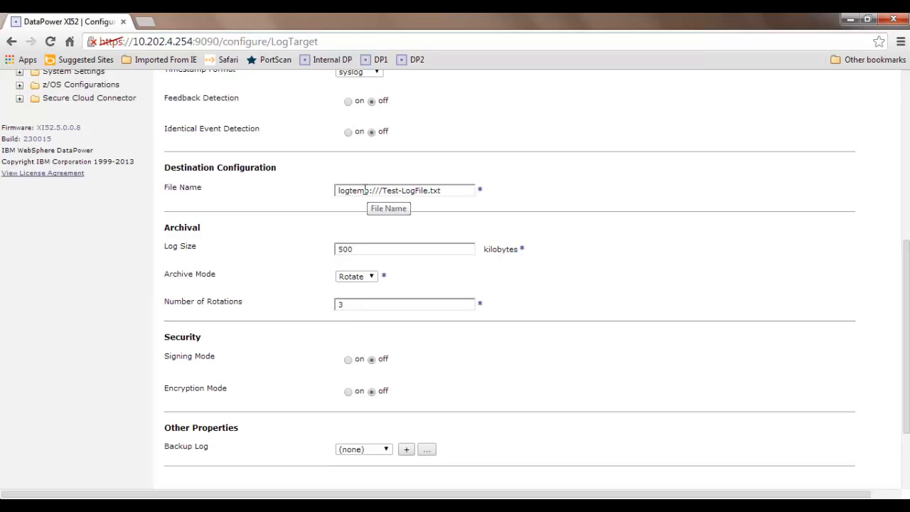
- Examine the archival log size and number of rotations in relation to the logtemp destination
{"action": "left_click", "coordinate": [365, 248]}
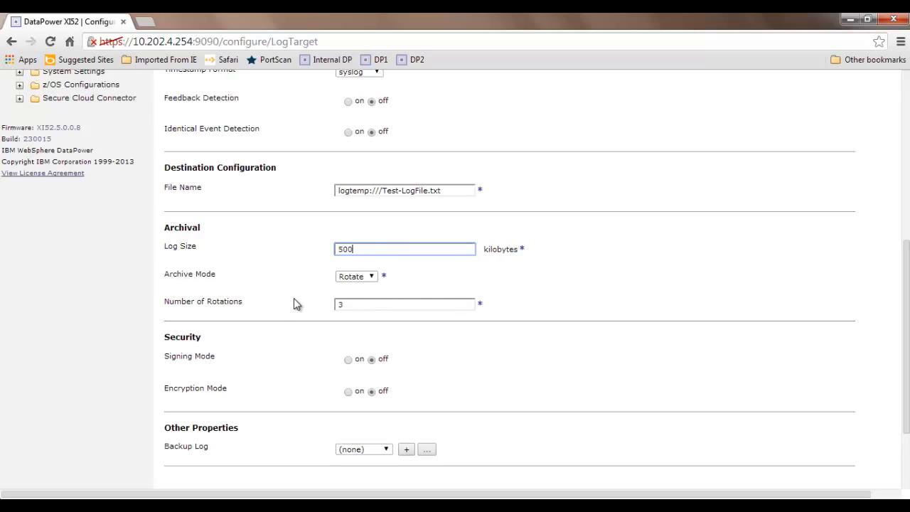
{"action": "left_click", "coordinate": [368, 304]}
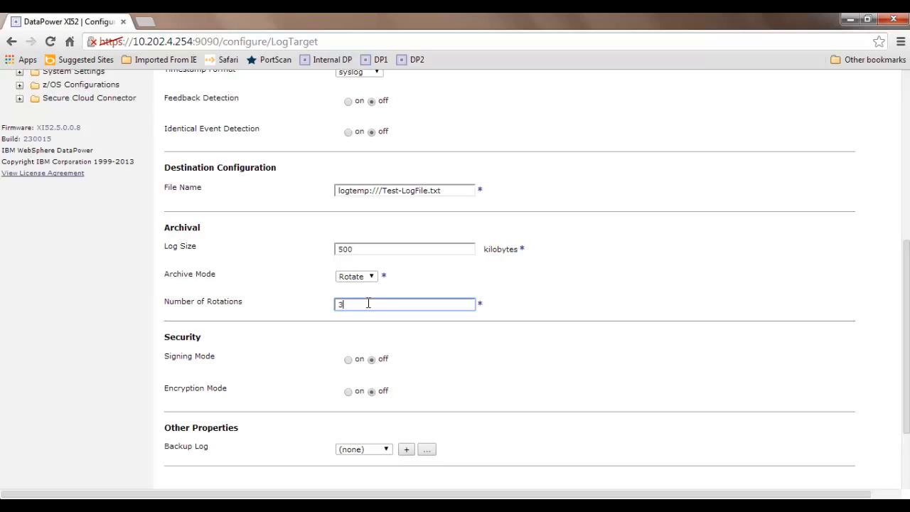
{"action": "left_click", "coordinate": [372, 245]}
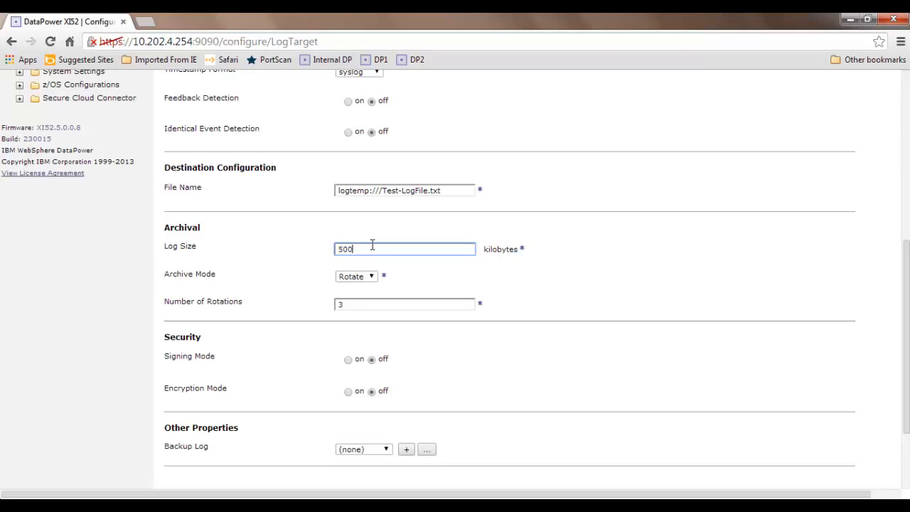
{"action": "double_click", "coordinate": [363, 189]}
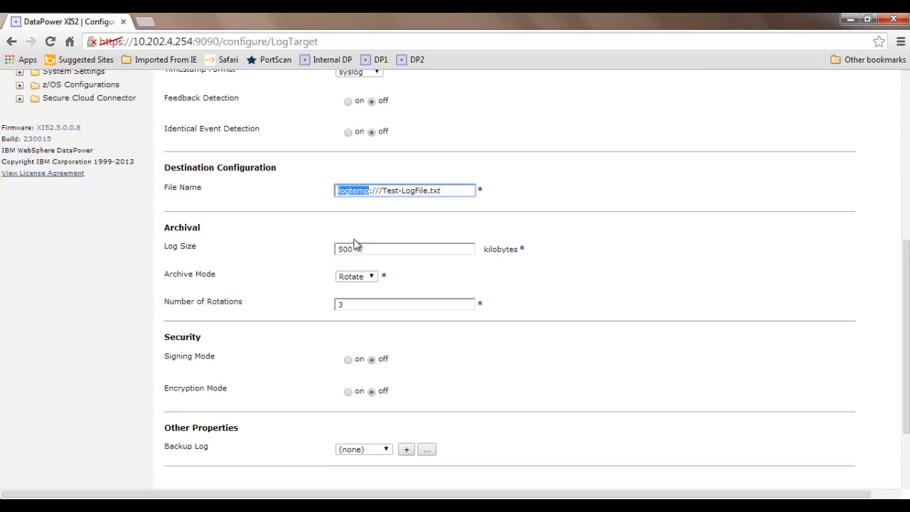
{"action": "left_click", "coordinate": [360, 303]}
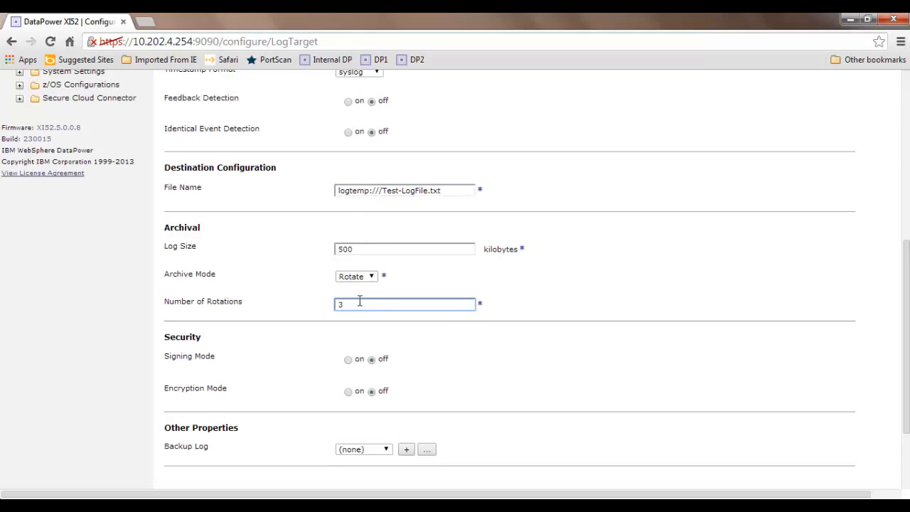
{"action": "double_click", "coordinate": [359, 190]}
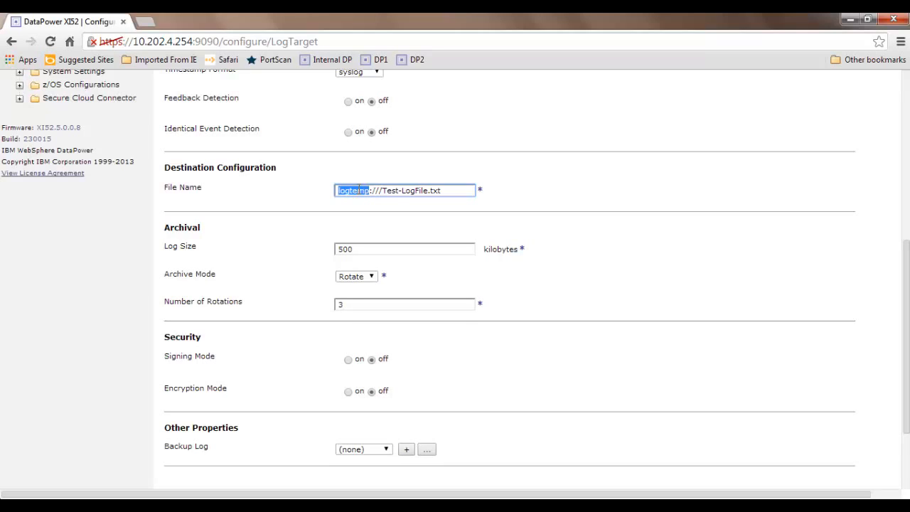
{"action": "left_click", "coordinate": [360, 305]}
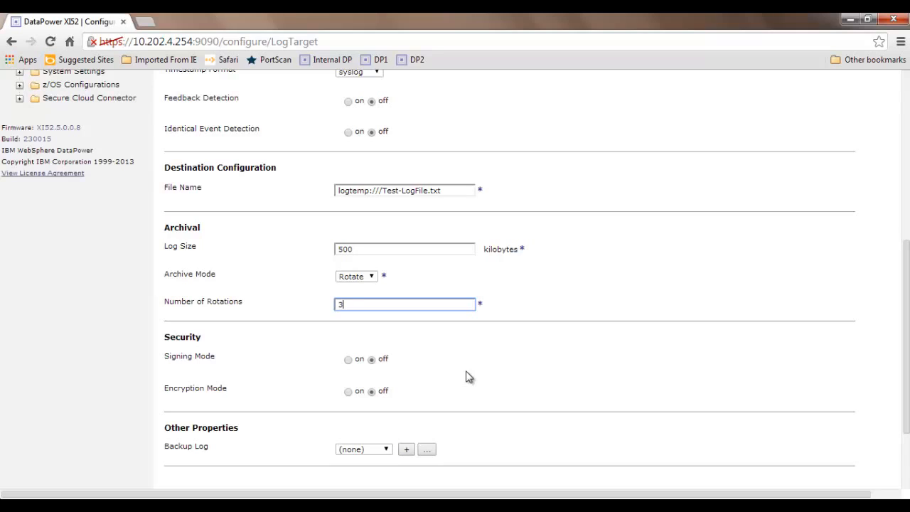
- Check the remaining main settings of the log target, including security and backup log, and view its event subscription and suppression filters
{"action": "left_click", "coordinate": [906, 485]}
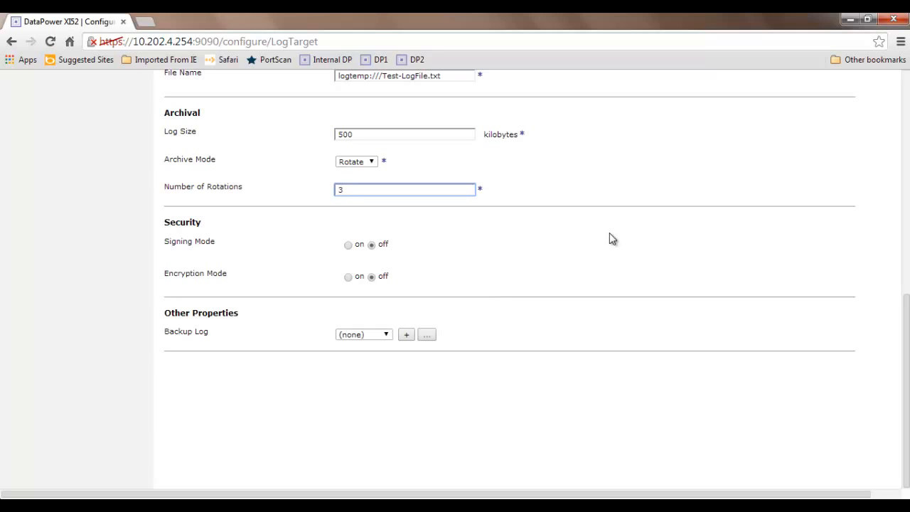
{"action": "left_click_drag", "start_coordinate": [907, 323], "coordinate": [906, 95]}
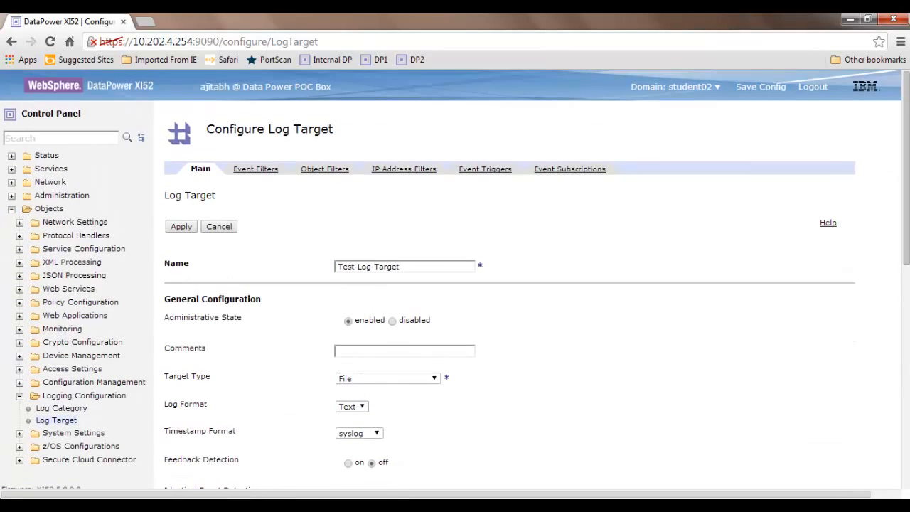
{"action": "left_click", "coordinate": [244, 173]}
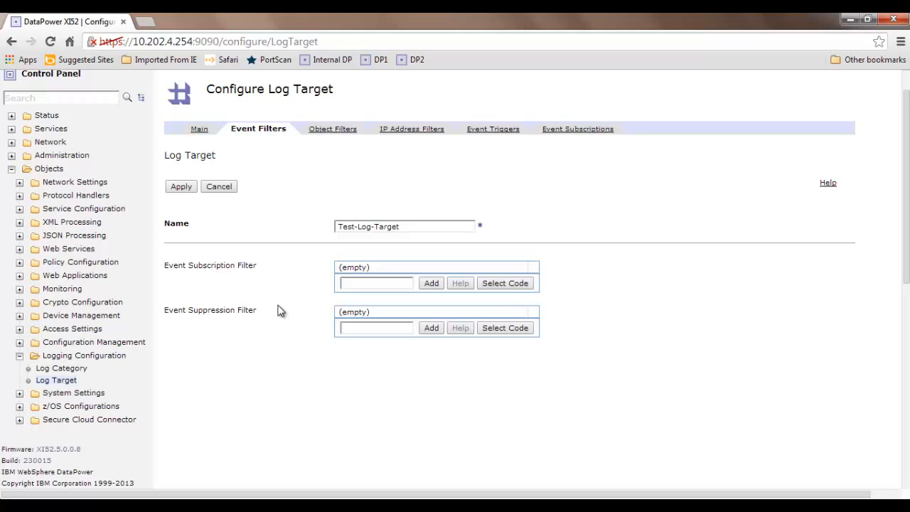
{"action": "mouse_move", "coordinate": [263, 314]}
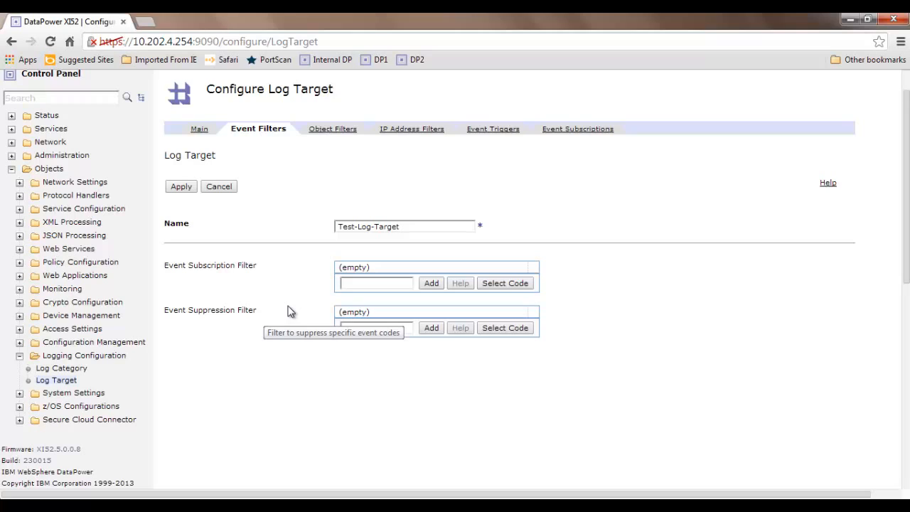
- Start a new object filter for the log target with WSGateway as the object type
{"action": "left_click", "coordinate": [333, 132]}
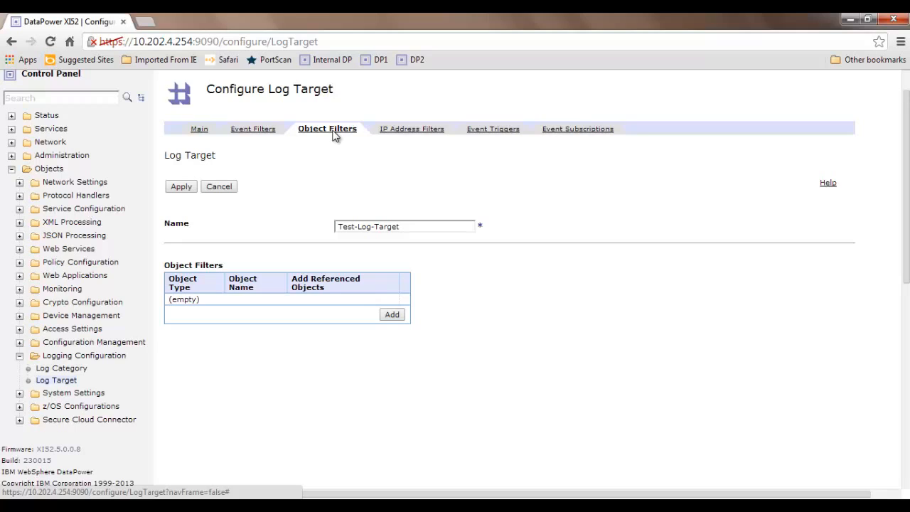
{"action": "left_click", "coordinate": [388, 318]}
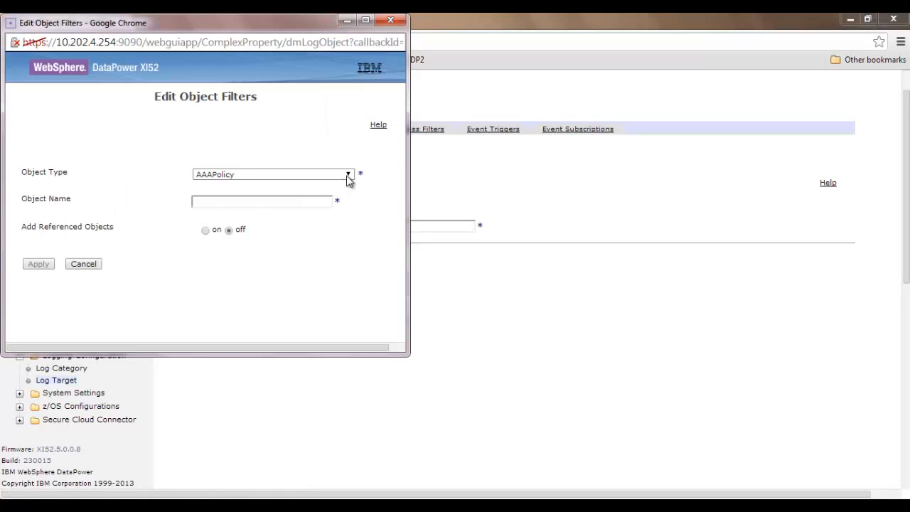
{"action": "left_click", "coordinate": [349, 176]}
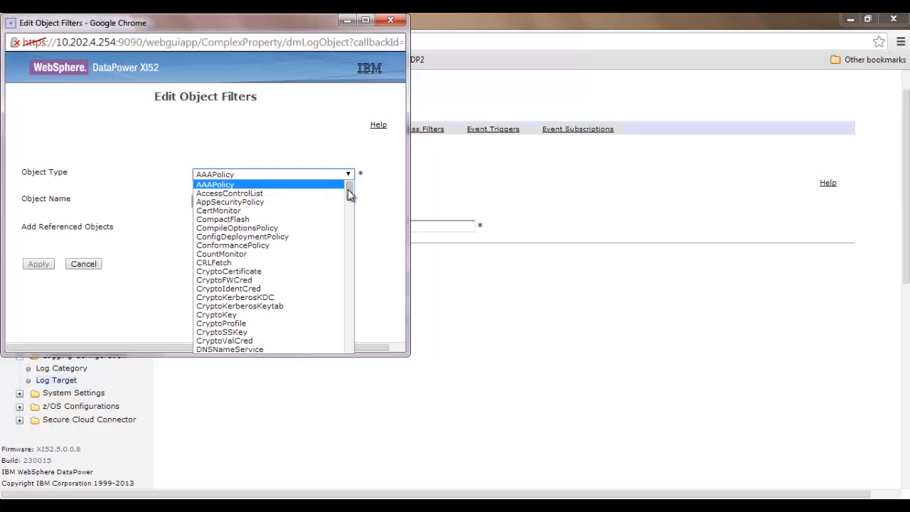
{"action": "left_click_drag", "start_coordinate": [348, 189], "coordinate": [348, 331]}
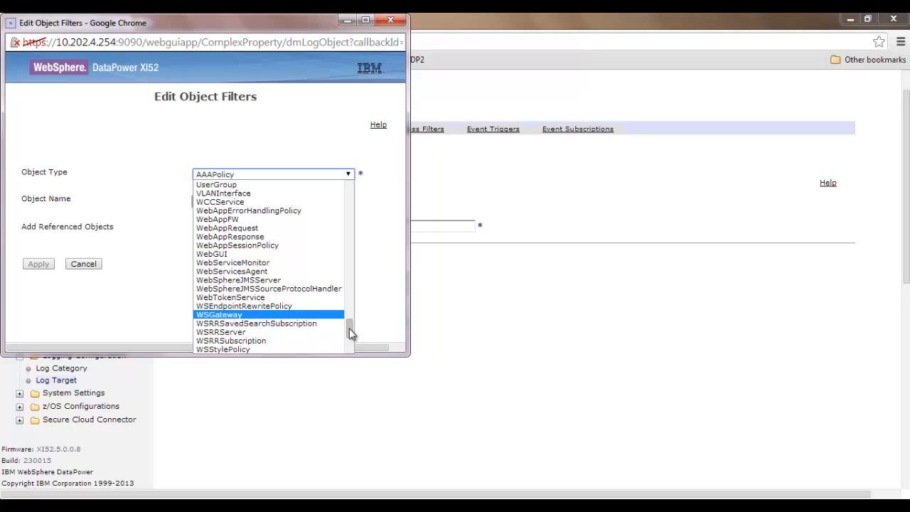
{"action": "mouse_move", "coordinate": [350, 329]}
{"action": "left_mouse_down"}
{"action": "mouse_move", "coordinate": [349, 338]}
{"action": "mouse_move", "coordinate": [354, 329]}
{"action": "left_mouse_up"}
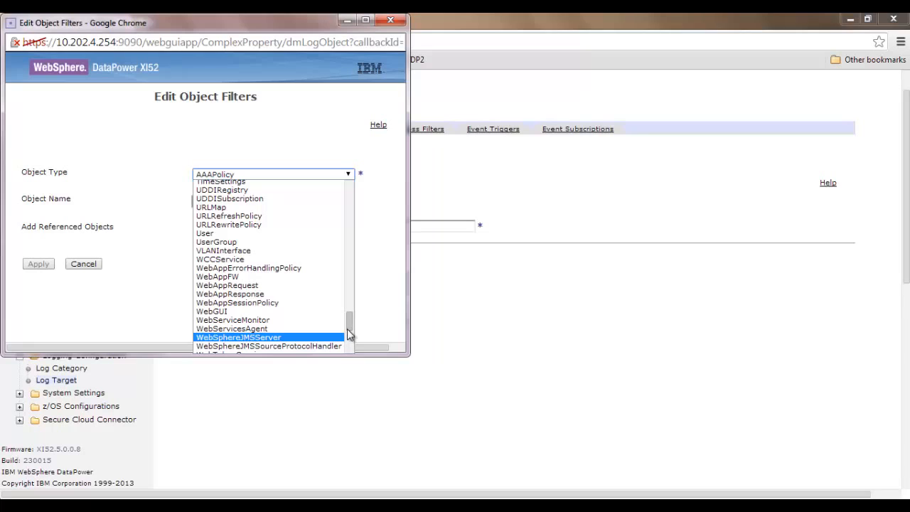
{"action": "left_click_drag", "start_coordinate": [352, 327], "coordinate": [350, 331]}
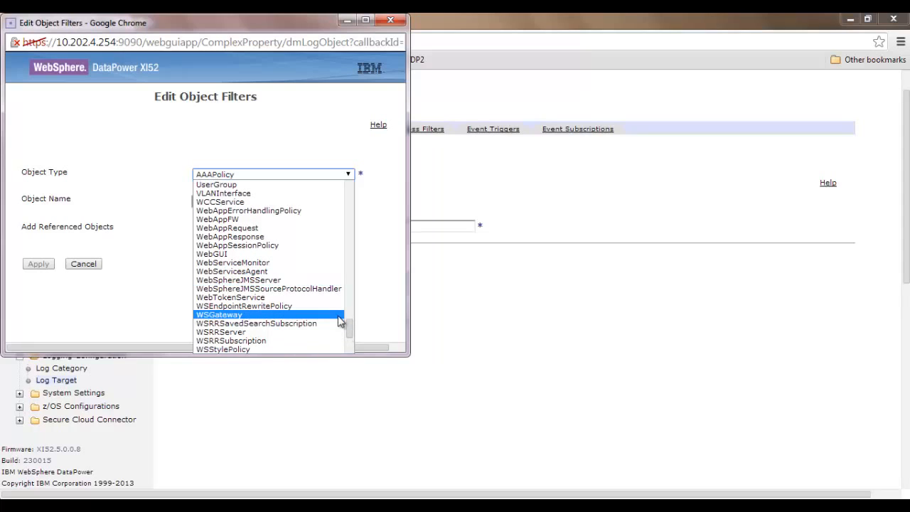
{"action": "left_click", "coordinate": [340, 322]}
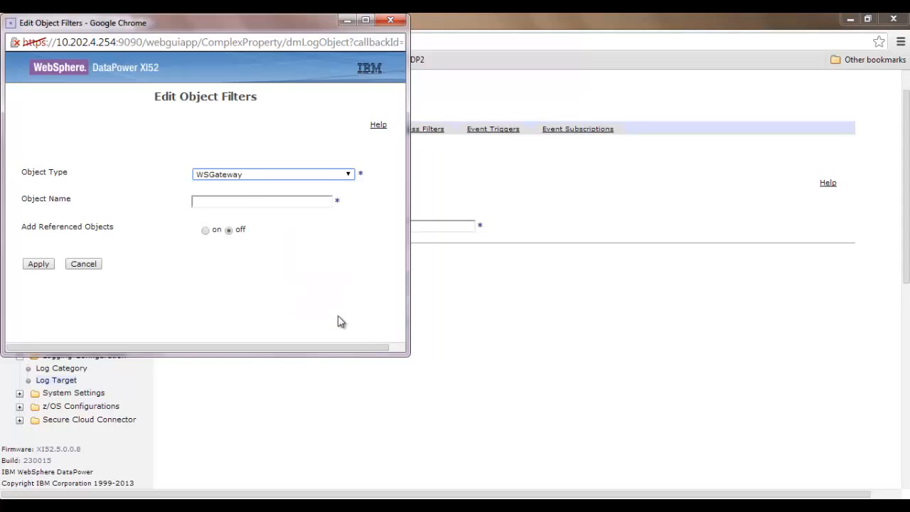
{"action": "left_click", "coordinate": [350, 176]}
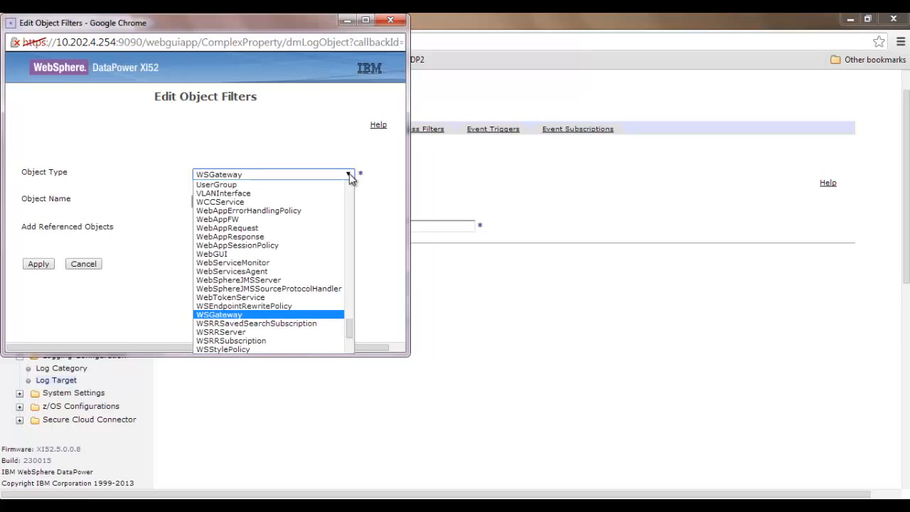
{"action": "left_click", "coordinate": [297, 316]}
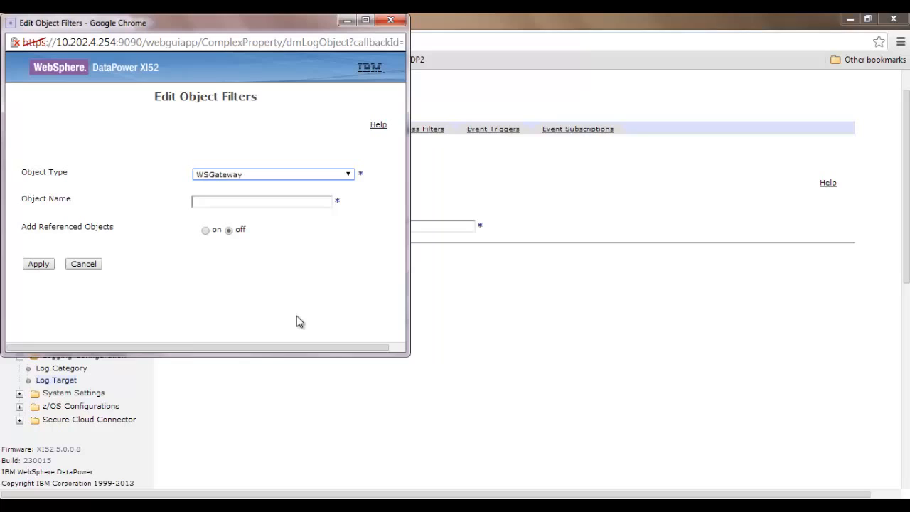
- Turn on Add Referenced Objects for the WSGateway filter, and discard the filter without applying it
{"action": "left_click", "coordinate": [302, 201]}
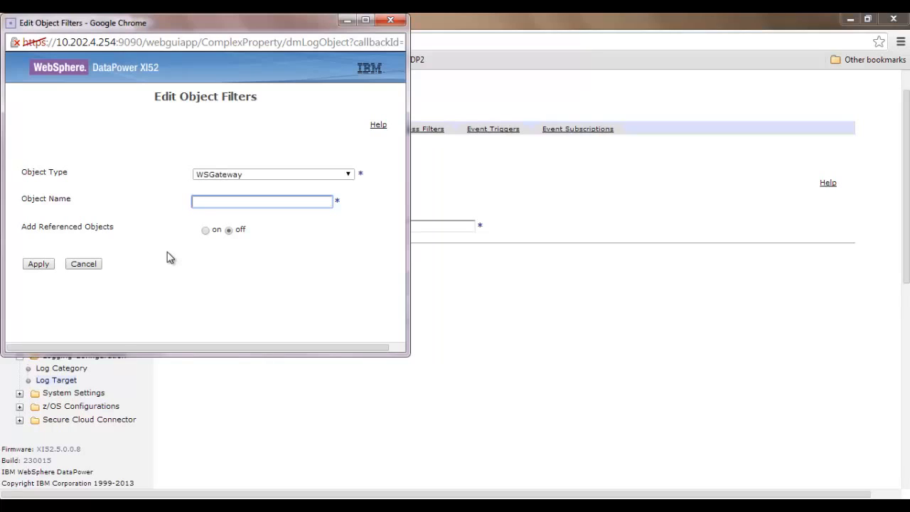
{"action": "left_click", "coordinate": [205, 231]}
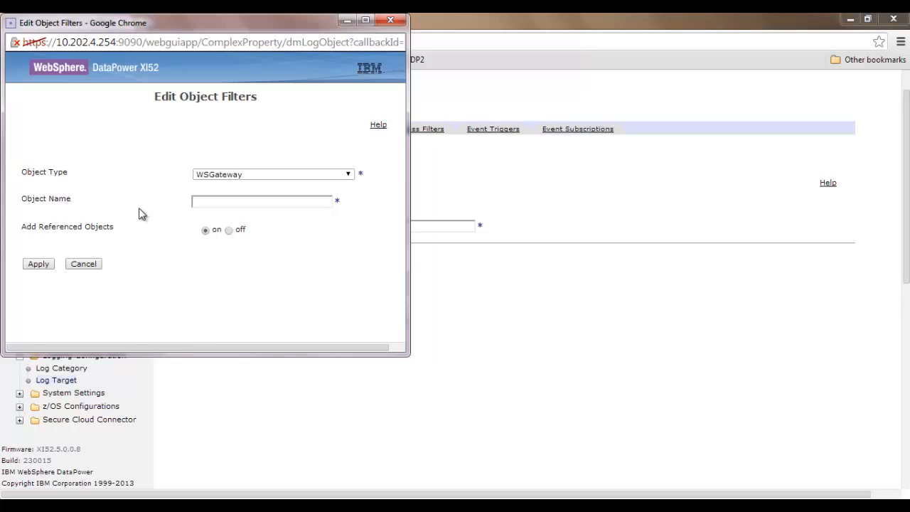
{"action": "left_click", "coordinate": [99, 265]}
{"action": "left_click", "coordinate": [233, 134]}
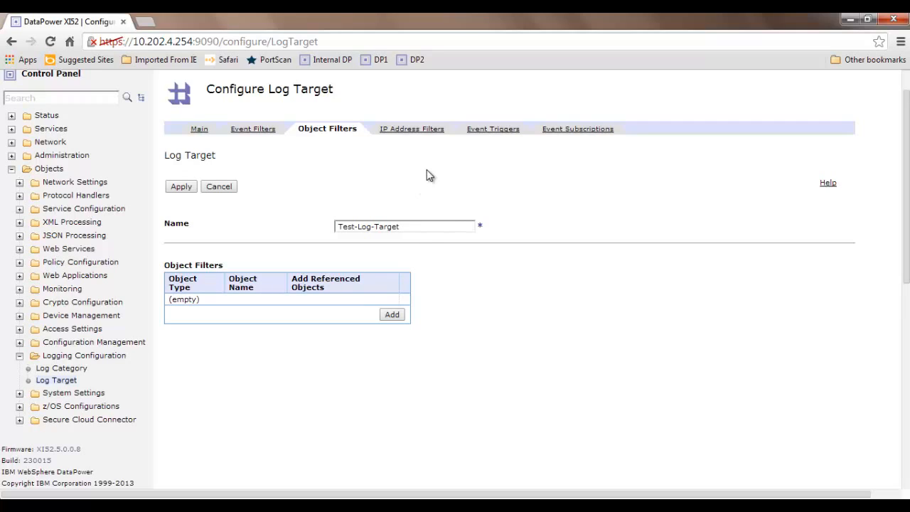
- View the log target's IP address filters, and check the form for a new event trigger without adding one
{"action": "left_click", "coordinate": [424, 130]}
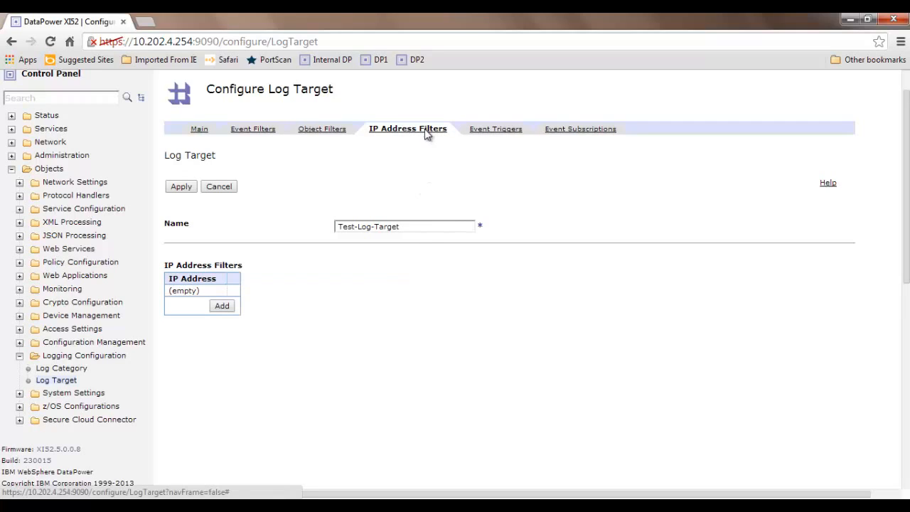
{"action": "left_click", "coordinate": [423, 228]}
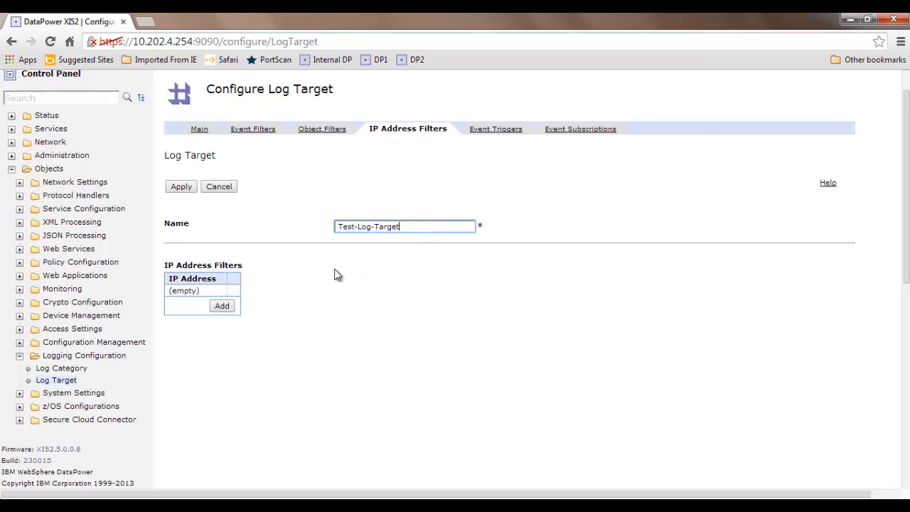
{"action": "left_click", "coordinate": [494, 137]}
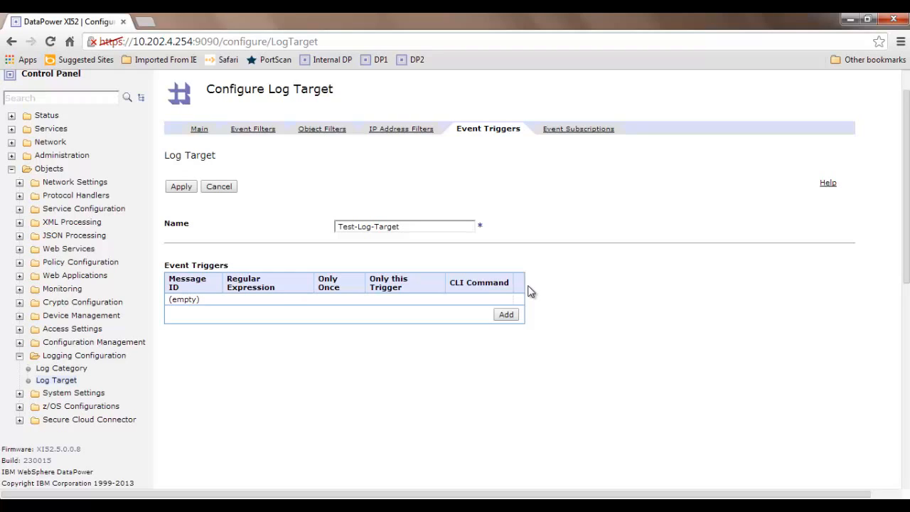
{"action": "left_click", "coordinate": [505, 315]}
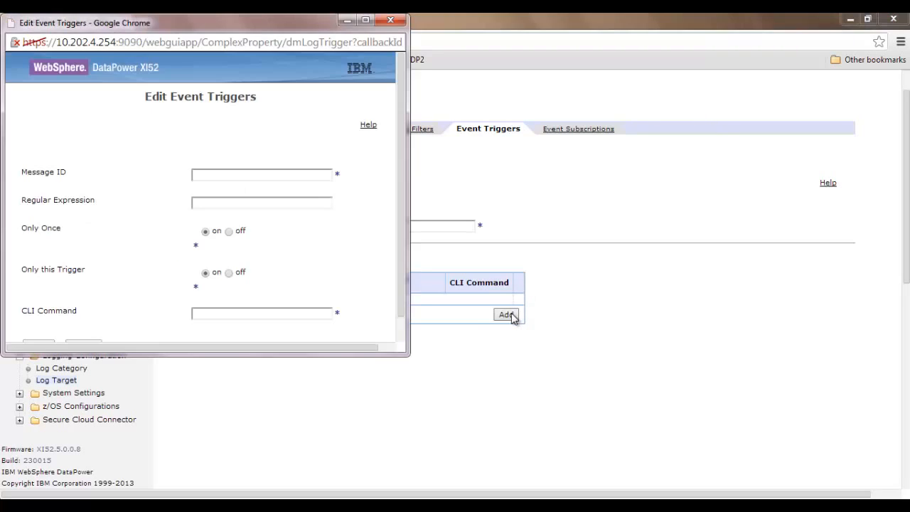
{"action": "left_click", "coordinate": [321, 174]}
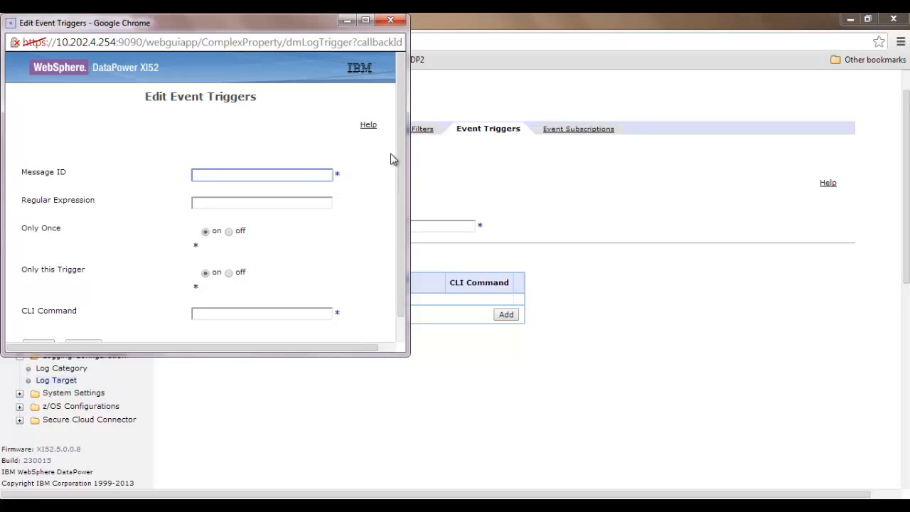
{"action": "left_click_drag", "start_coordinate": [398, 155], "coordinate": [403, 172]}
{"action": "left_click", "coordinate": [390, 20]}
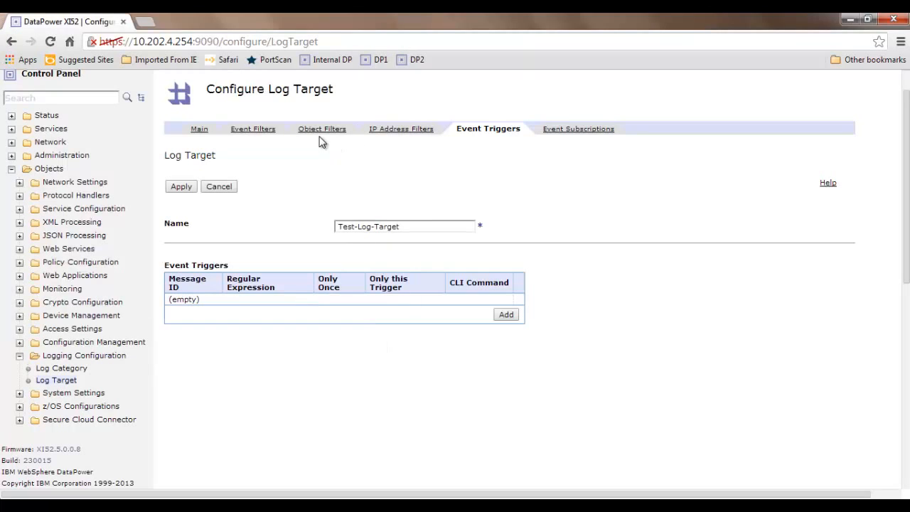
- Examine the list of event codes selectable for the event subscription filter, and close it without choosing one
{"action": "left_click", "coordinate": [272, 131]}
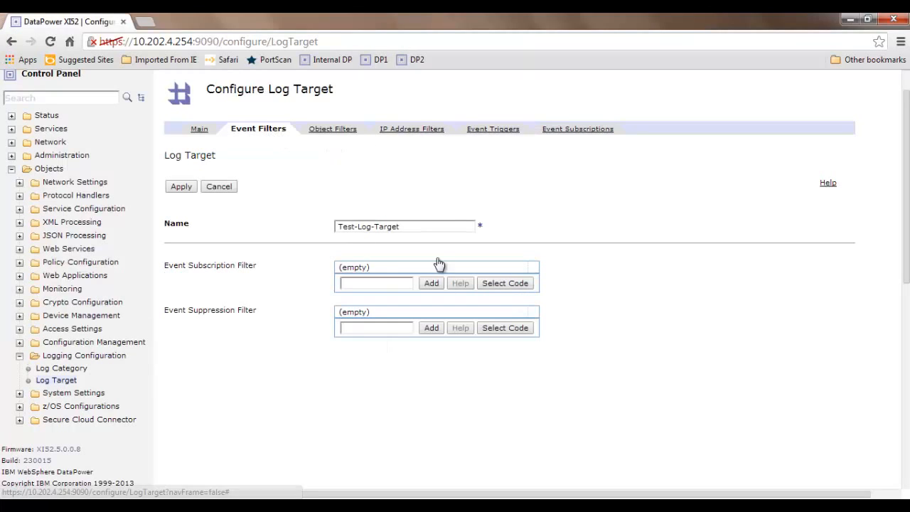
{"action": "left_click", "coordinate": [496, 284]}
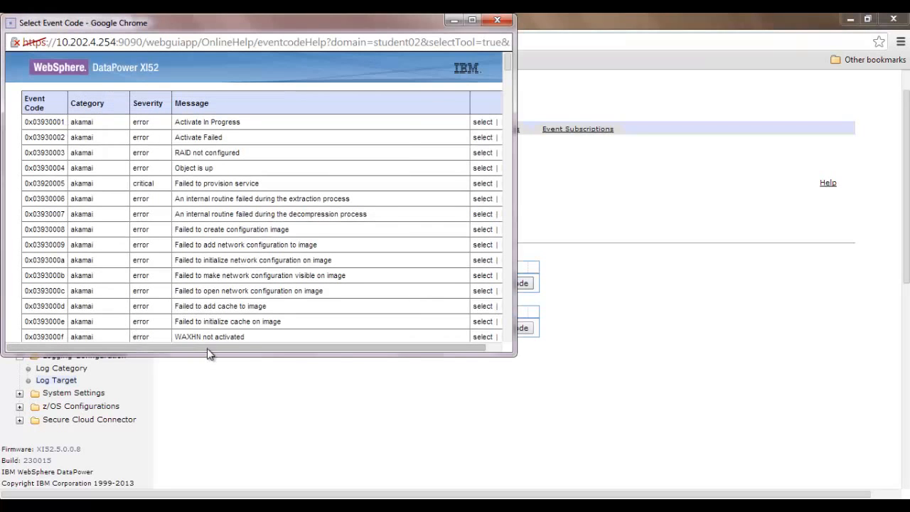
{"action": "left_click_drag", "start_coordinate": [208, 348], "coordinate": [260, 358]}
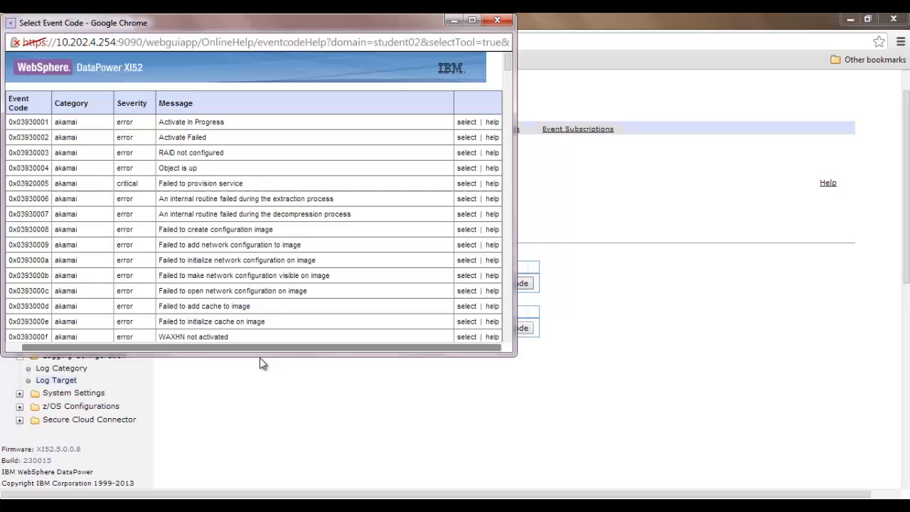
{"action": "left_click", "coordinate": [495, 20]}
- Examine the message ID, regular expression and CLI command settings of a new event trigger, and cancel it
{"action": "left_click", "coordinate": [490, 131]}
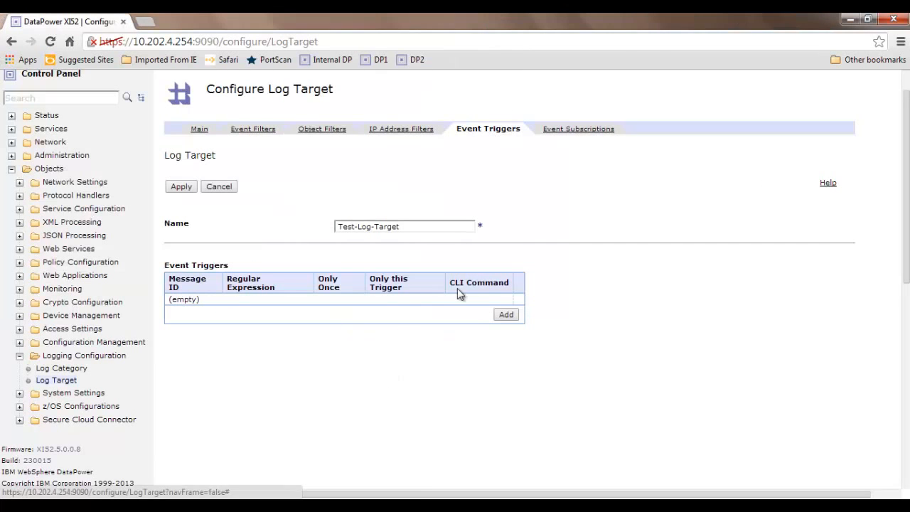
{"action": "left_click", "coordinate": [506, 314]}
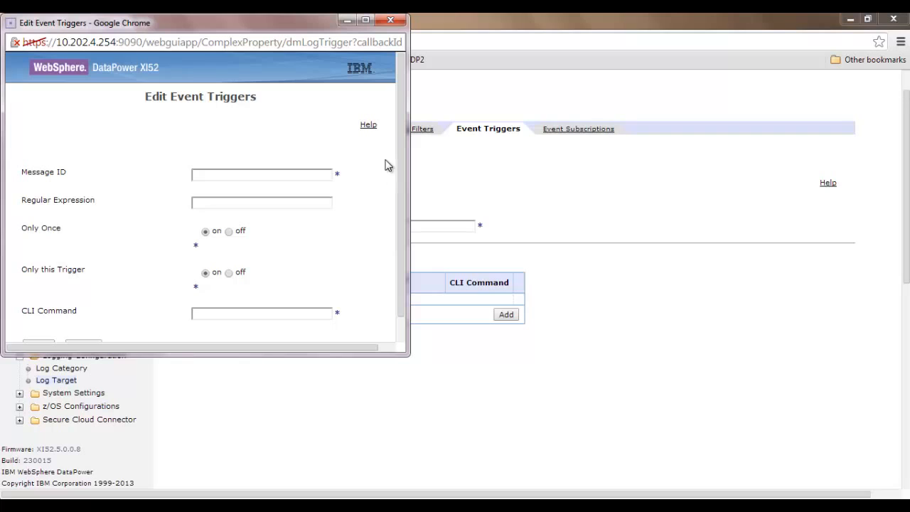
{"action": "left_click_drag", "start_coordinate": [400, 146], "coordinate": [397, 178]}
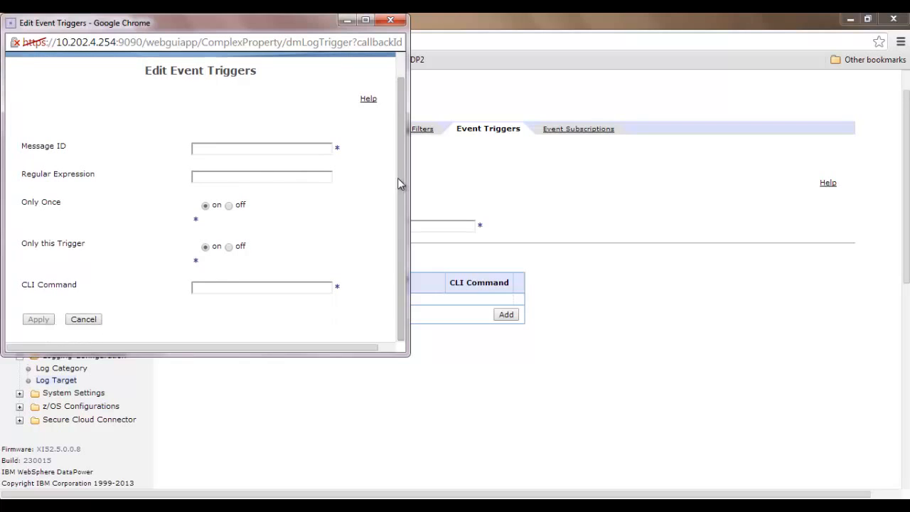
{"action": "left_click", "coordinate": [320, 176]}
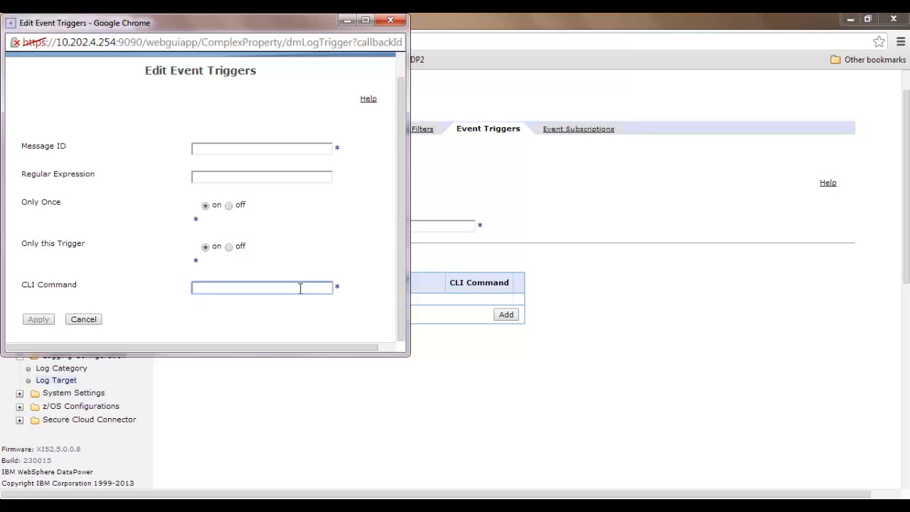
{"action": "left_click", "coordinate": [278, 151]}
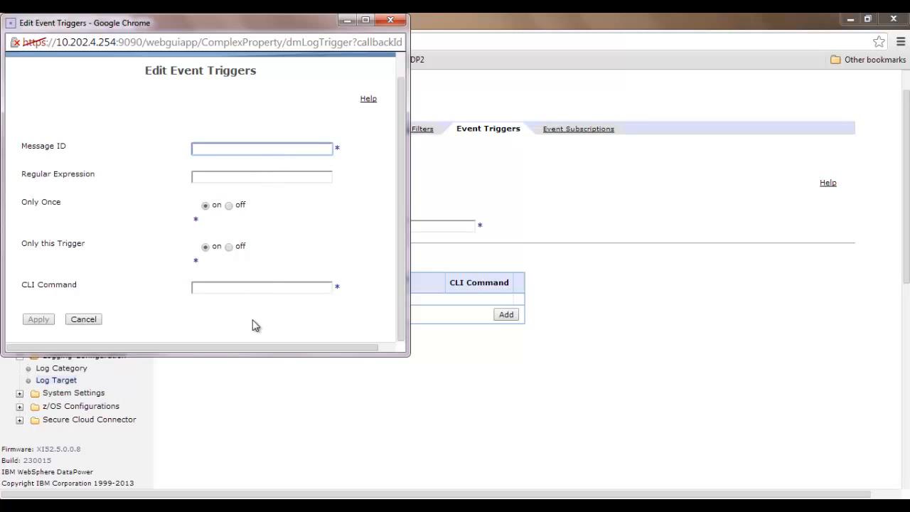
{"action": "left_click", "coordinate": [272, 279]}
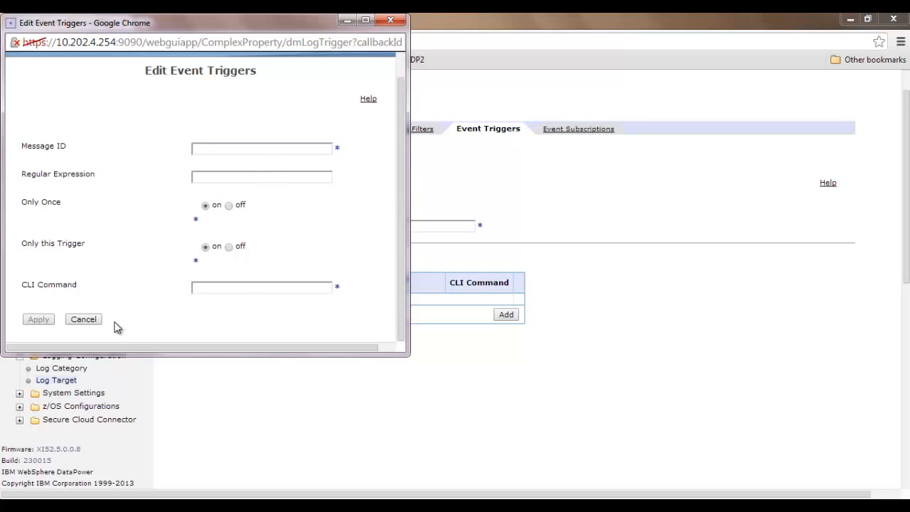
{"action": "left_click", "coordinate": [78, 320]}
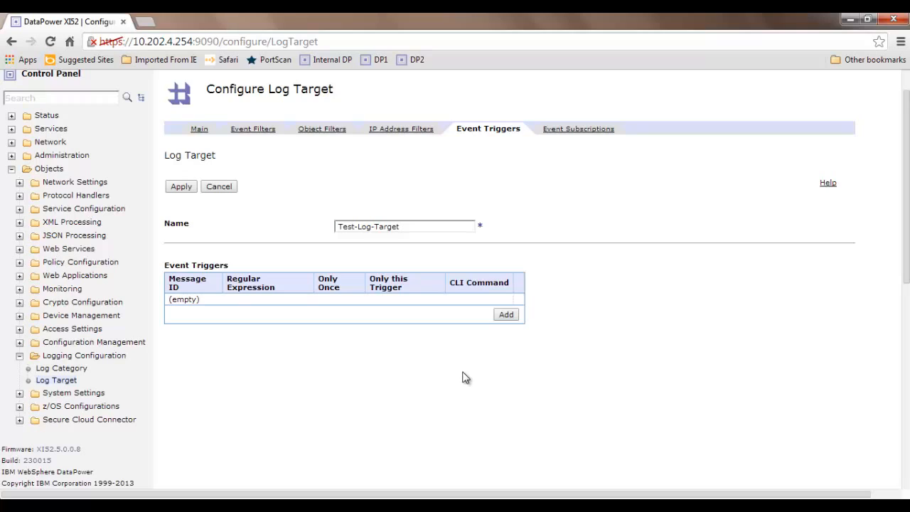
- Check the category and minimum priority settings of a new event subscription, close it, and view the object filters again
{"action": "left_click", "coordinate": [574, 131]}
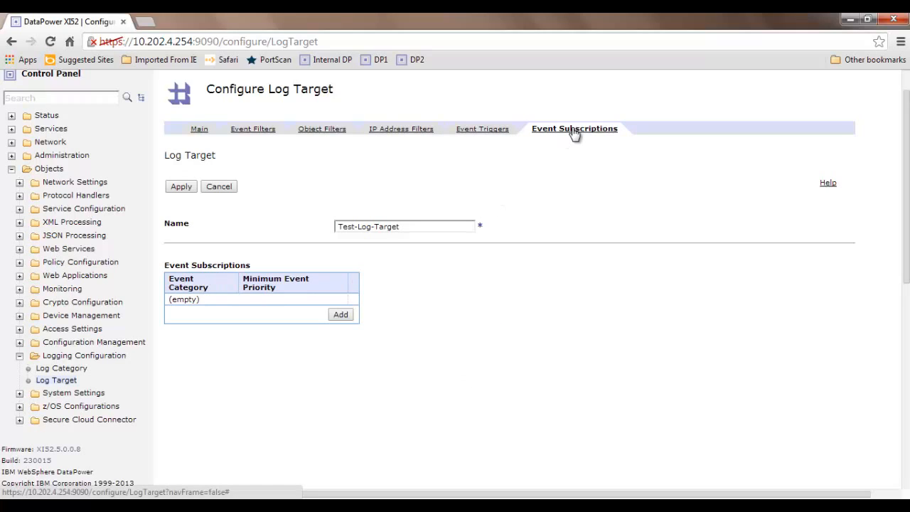
{"action": "left_click", "coordinate": [341, 315]}
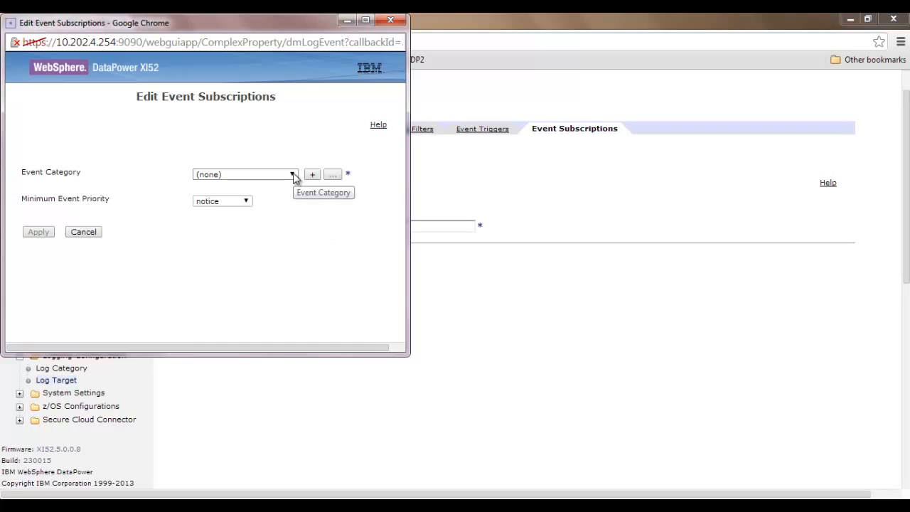
{"action": "left_click", "coordinate": [391, 20]}
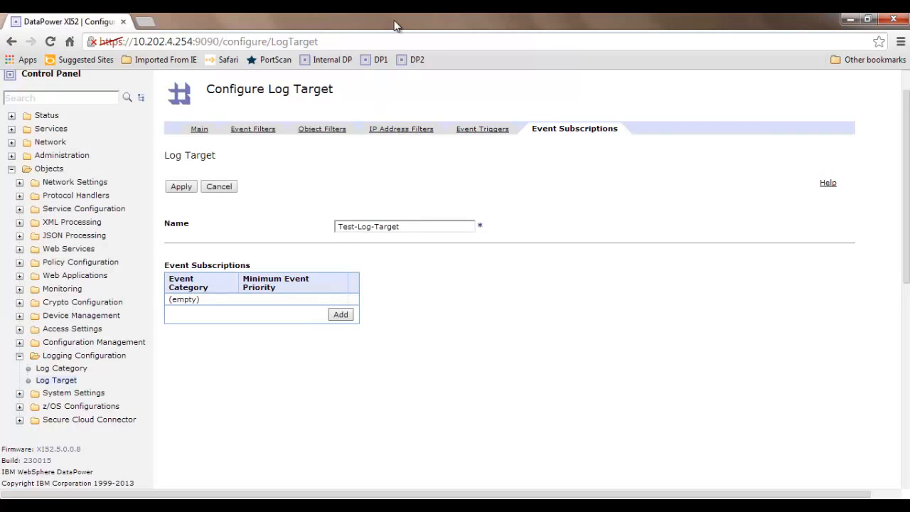
{"action": "left_click", "coordinate": [339, 133]}
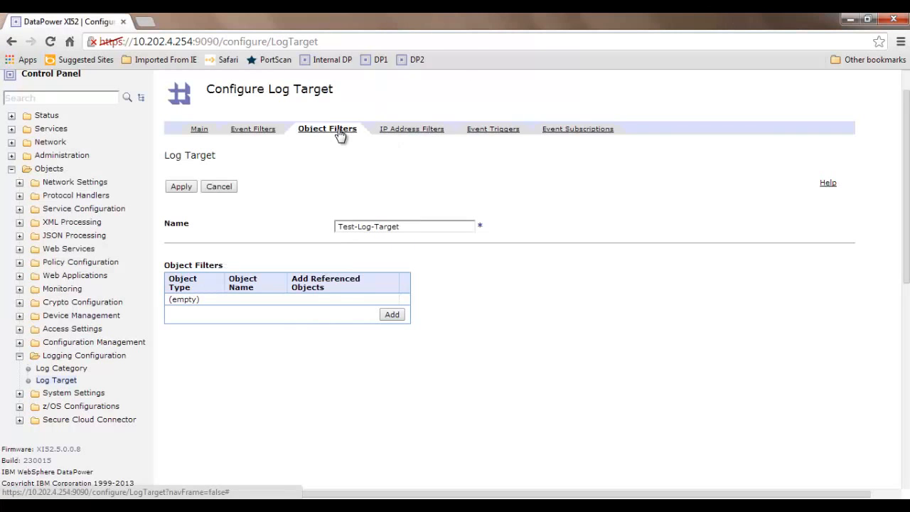
- Add an event subscription to the log target with event category aaa and minimum event priority debug
{"action": "left_click", "coordinate": [590, 132]}
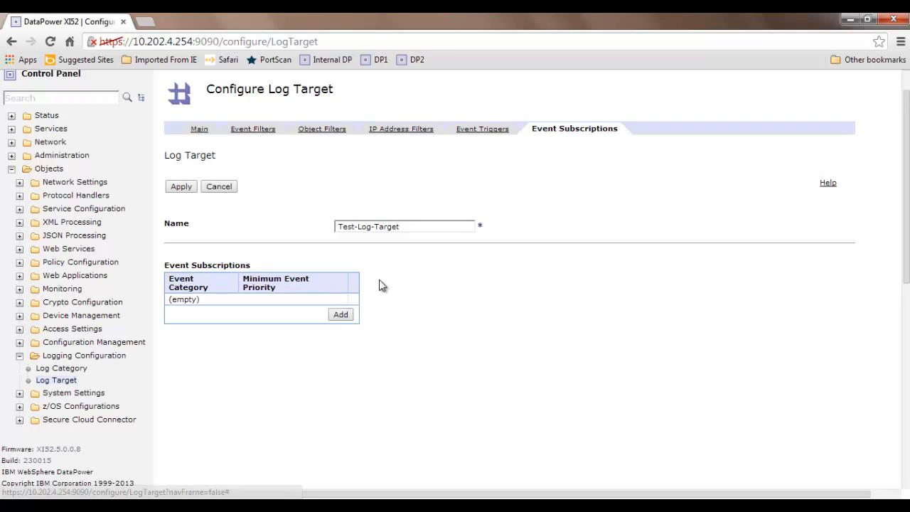
{"action": "left_click", "coordinate": [343, 315]}
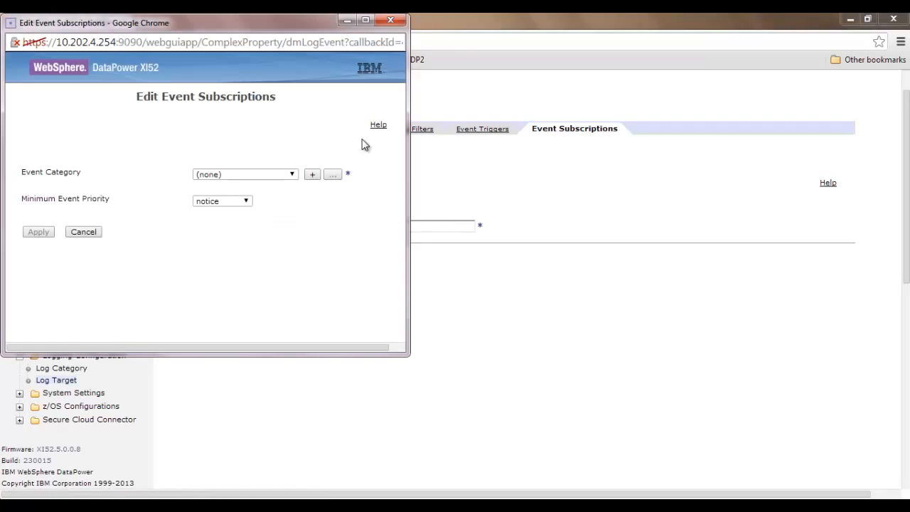
{"action": "left_click", "coordinate": [277, 176]}
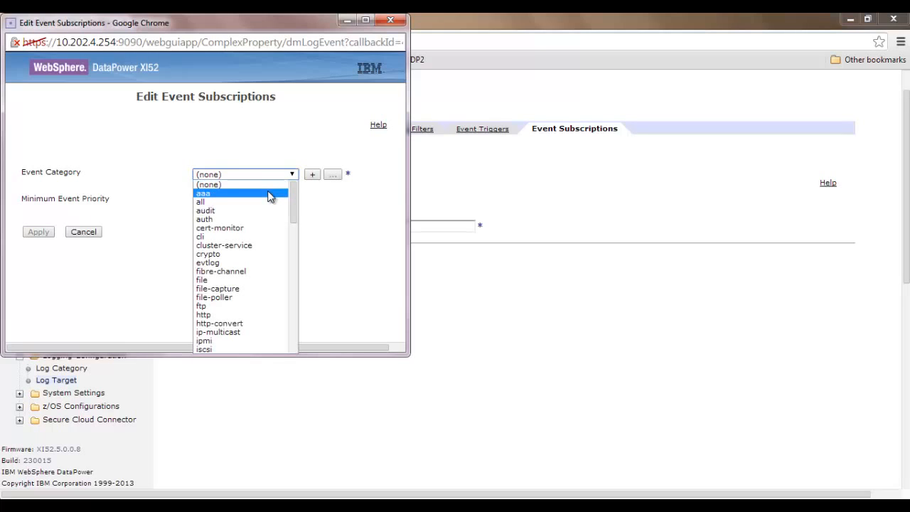
{"action": "left_click", "coordinate": [270, 194]}
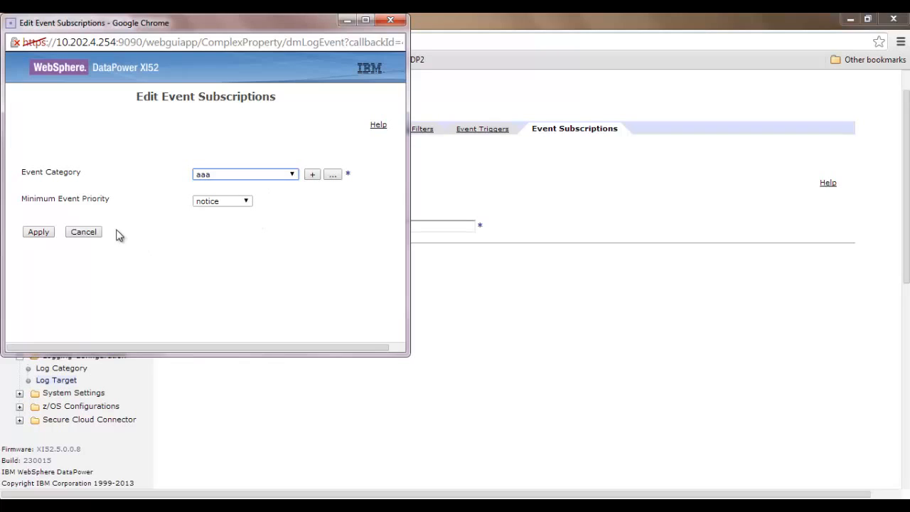
{"action": "left_click", "coordinate": [246, 202]}
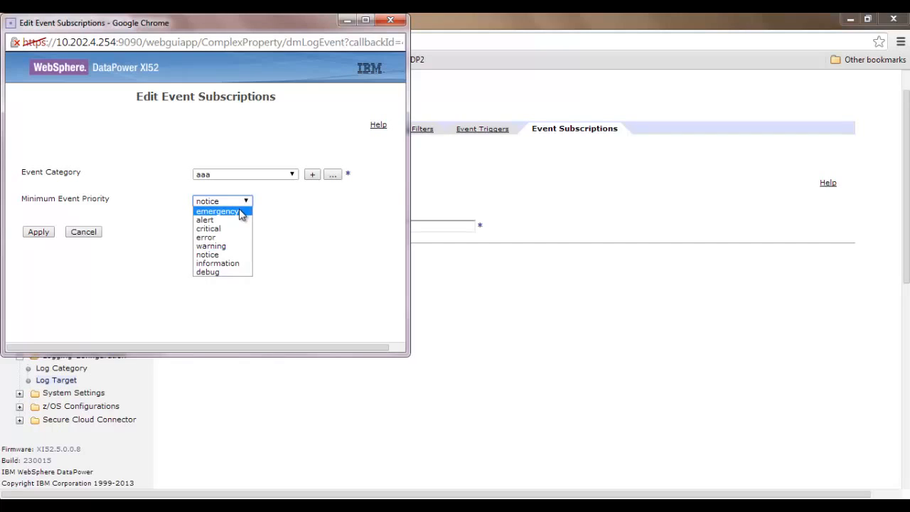
{"action": "left_click", "coordinate": [235, 272]}
{"action": "left_click", "coordinate": [247, 201]}
{"action": "left_click", "coordinate": [233, 273]}
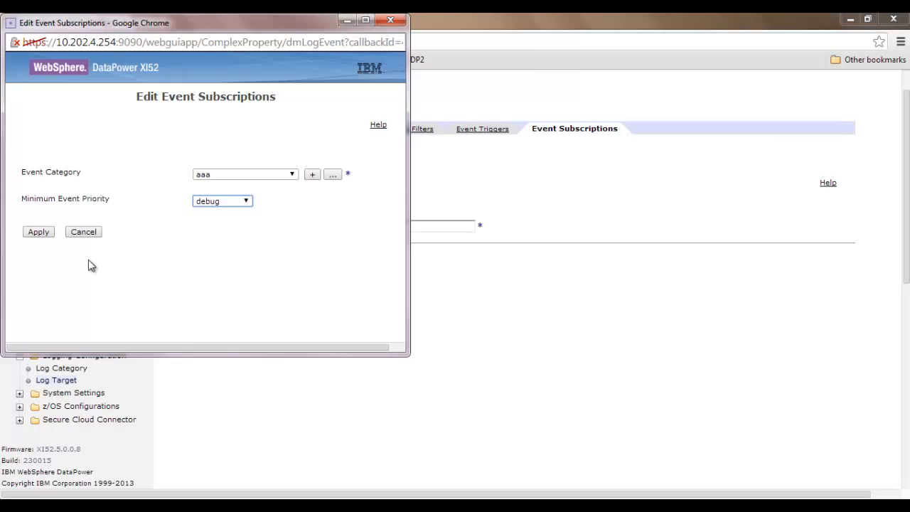
{"action": "left_click", "coordinate": [39, 233]}
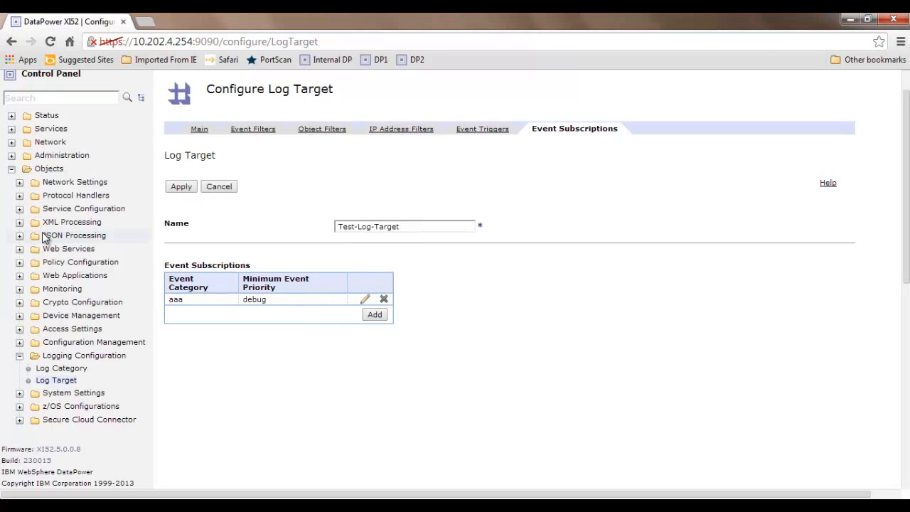
- Apply the log target configuration to create Test-Log-Target, and review the category and priority of its event subscription
{"action": "left_click", "coordinate": [184, 189]}
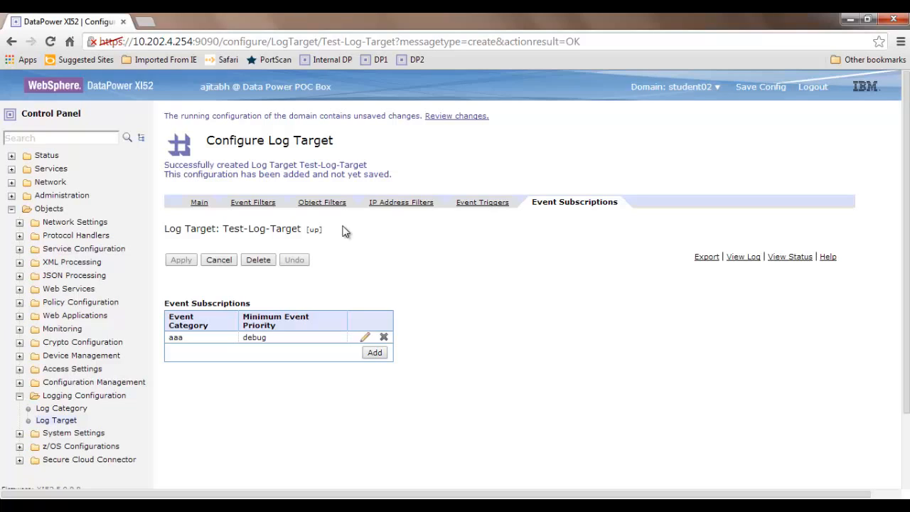
{"action": "double_click", "coordinate": [175, 338]}
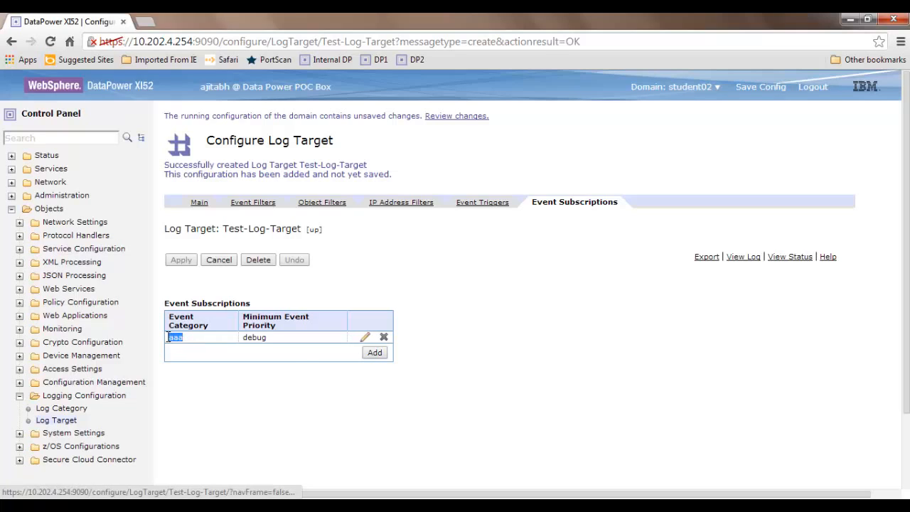
{"action": "left_click_drag", "start_coordinate": [293, 340], "coordinate": [238, 340]}
{"action": "left_click", "coordinate": [240, 357]}
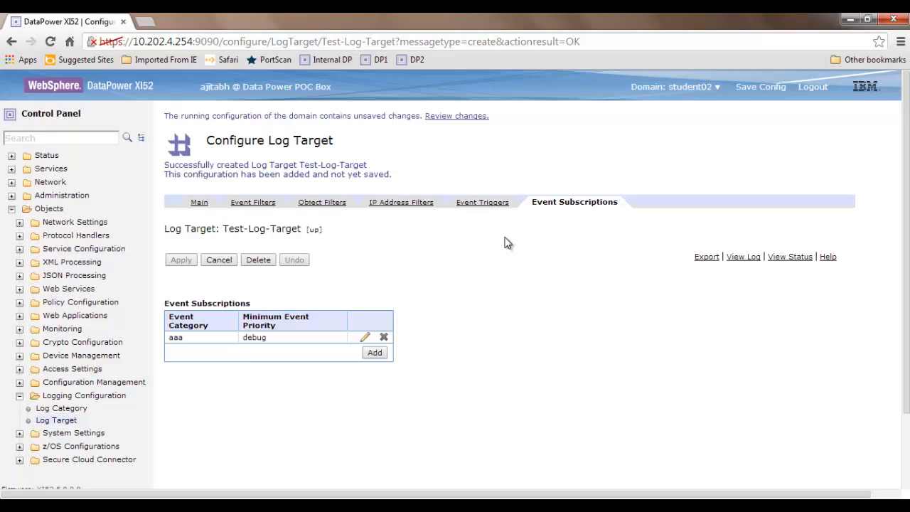
- In the Troubleshooting Panel, set up a test log event with log category aaa and log level debug
{"action": "left_click", "coordinate": [69, 118]}
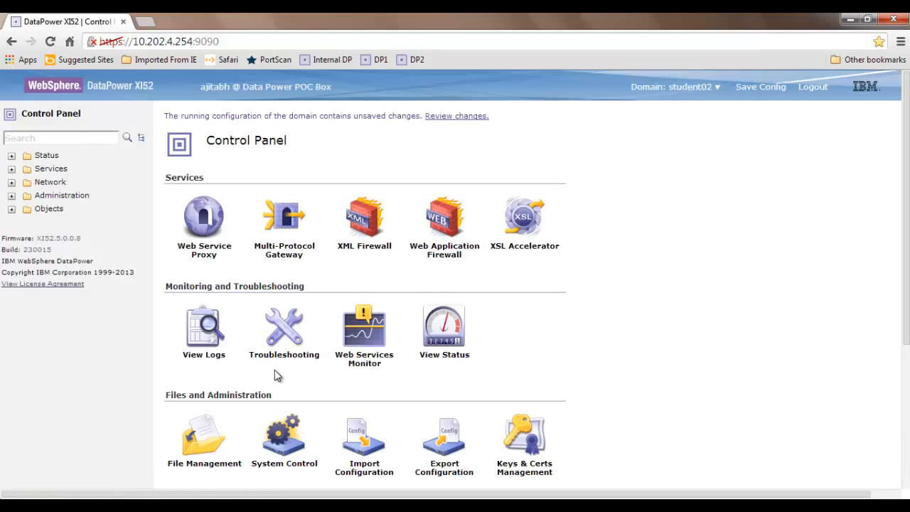
{"action": "left_click", "coordinate": [284, 338]}
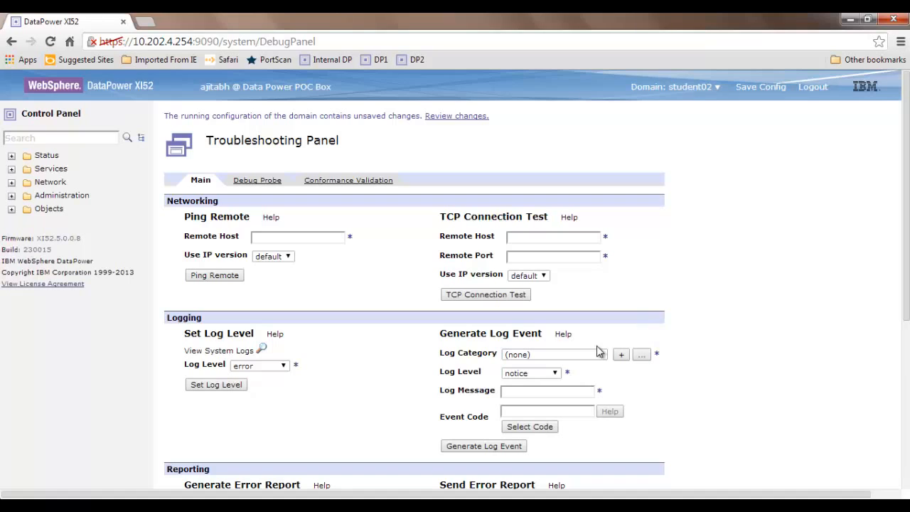
{"action": "scroll", "coordinate": [906, 265], "scroll_direction": "down", "scroll_amount": 1}
{"action": "scroll", "coordinate": [907, 266], "scroll_direction": "down", "scroll_amount": 1}
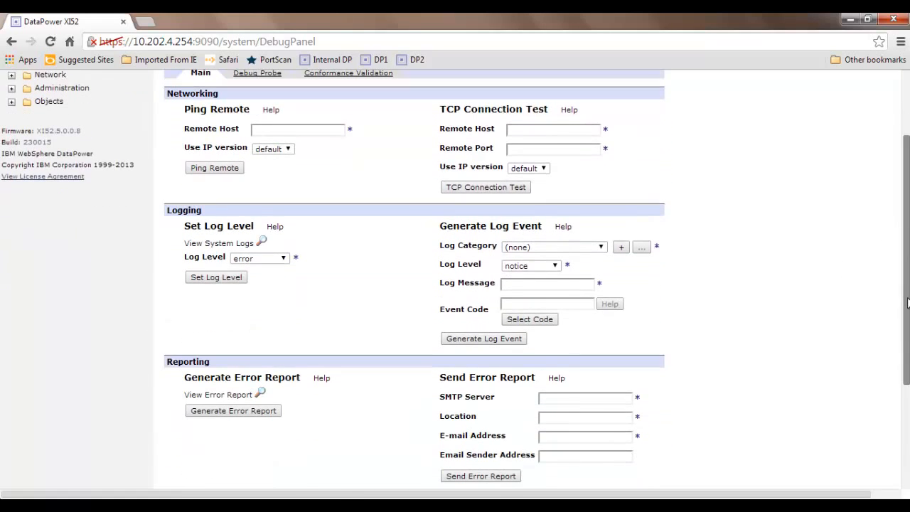
{"action": "left_click", "coordinate": [601, 251]}
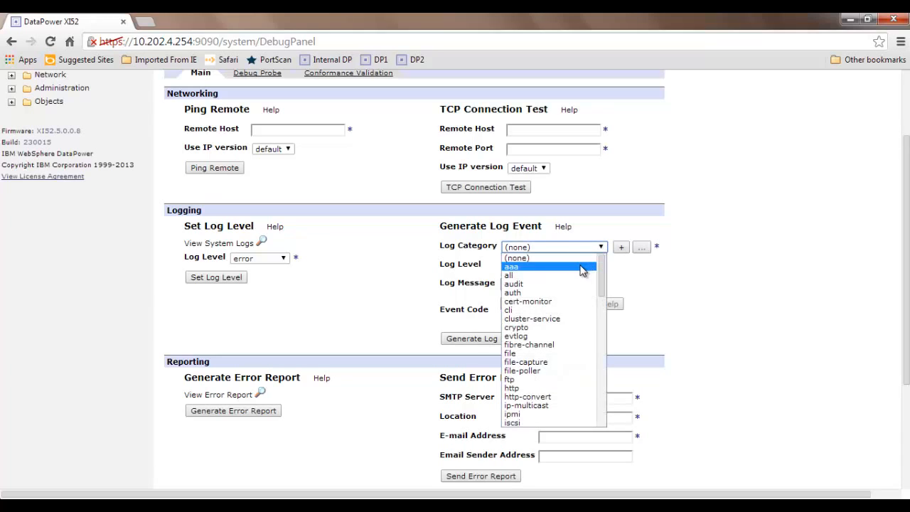
{"action": "left_click", "coordinate": [583, 267]}
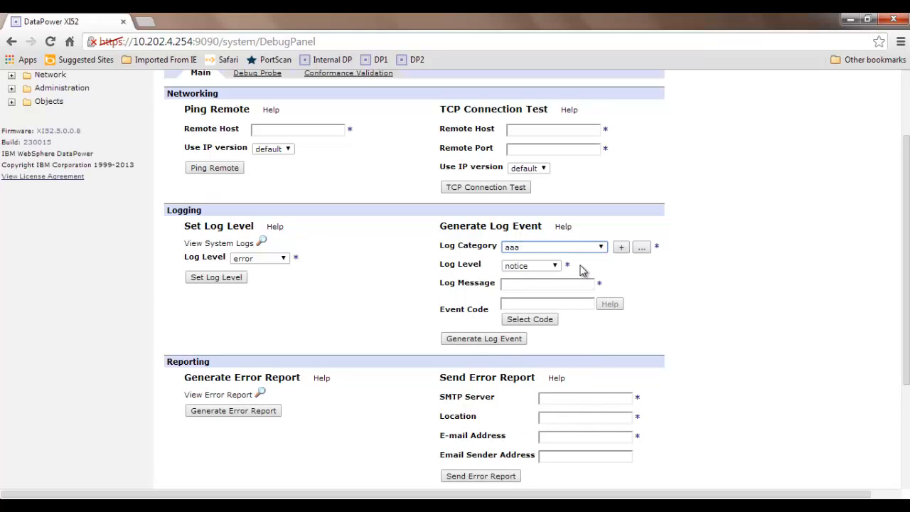
{"action": "left_click", "coordinate": [557, 265]}
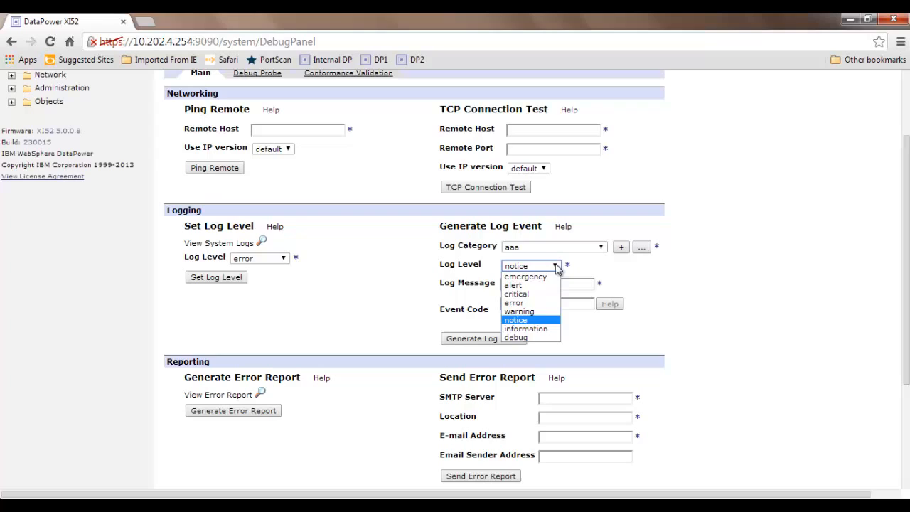
{"action": "left_click", "coordinate": [530, 338]}
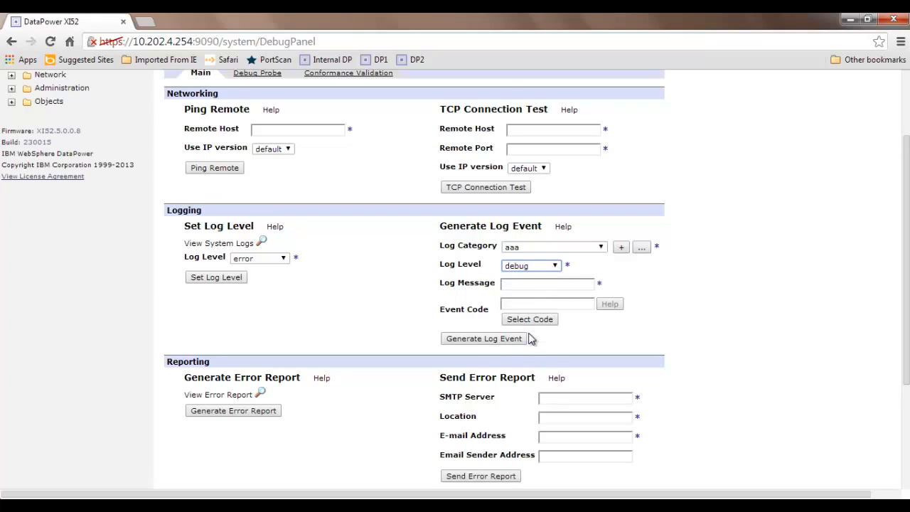
- Enter the log message "This is my test message during logging target configuration", and generate and confirm the log event
{"action": "left_click", "coordinate": [546, 284]}
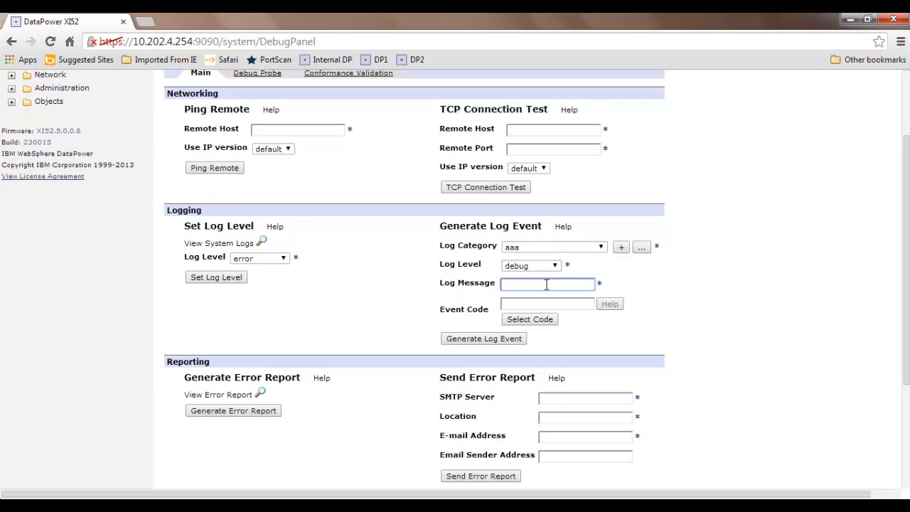
{"action": "type", "text": "This is my test m"}
{"action": "type", "text": "essage "}
{"action": "type", "text": "during loggi"}
{"action": "type", "text": "ng target"}
{"action": "type", "text": " configu"}
{"action": "type", "text": "ration"}
{"action": "left_click", "coordinate": [543, 306]}
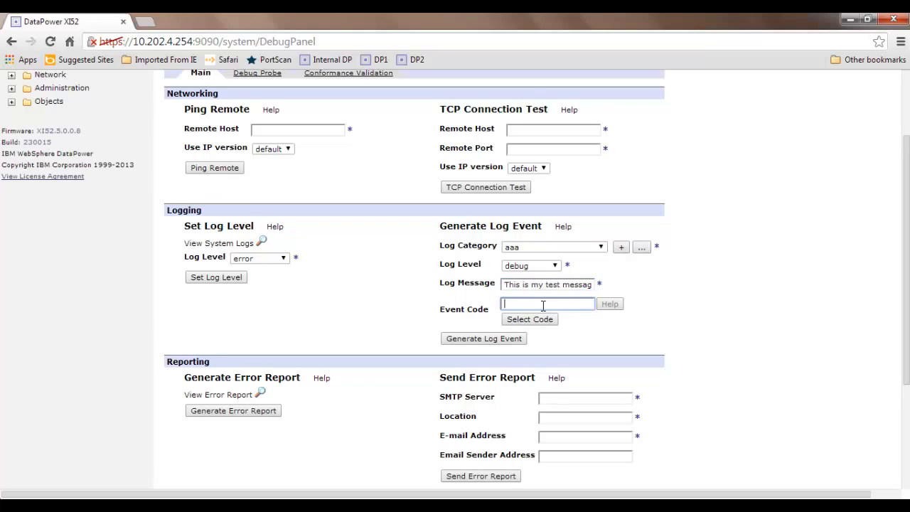
{"action": "left_click", "coordinate": [517, 340]}
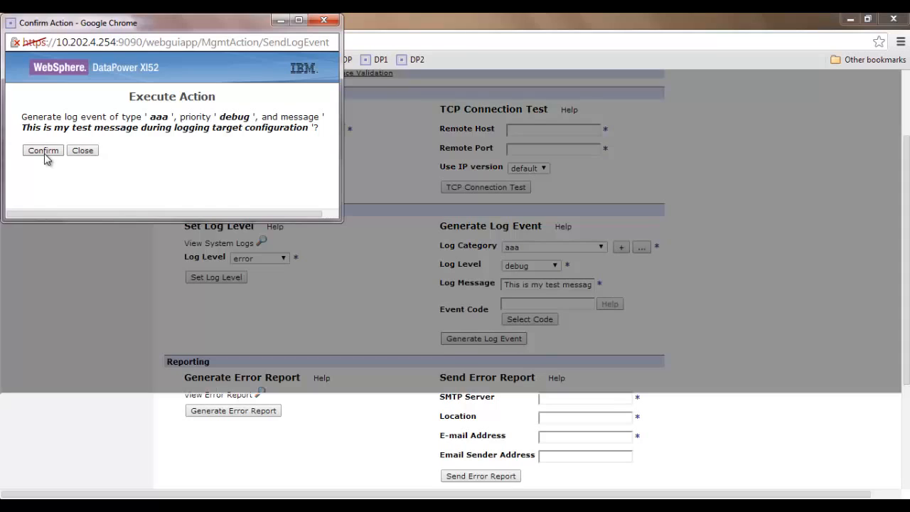
{"action": "left_click", "coordinate": [44, 151]}
{"action": "left_click", "coordinate": [42, 150]}
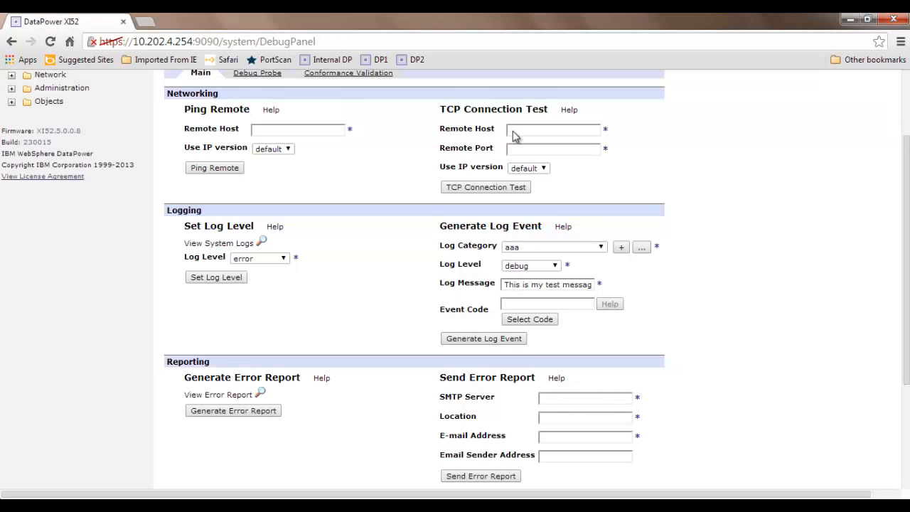
- View the system log of the default-log target and refresh it to check for the test message
{"action": "scroll", "coordinate": [907, 137], "scroll_direction": "up", "scroll_amount": 2}
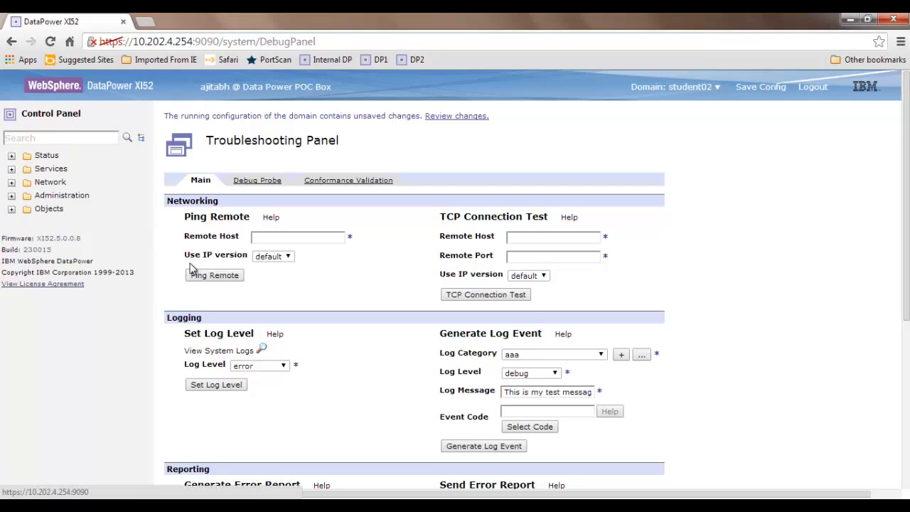
{"action": "left_click", "coordinate": [47, 114]}
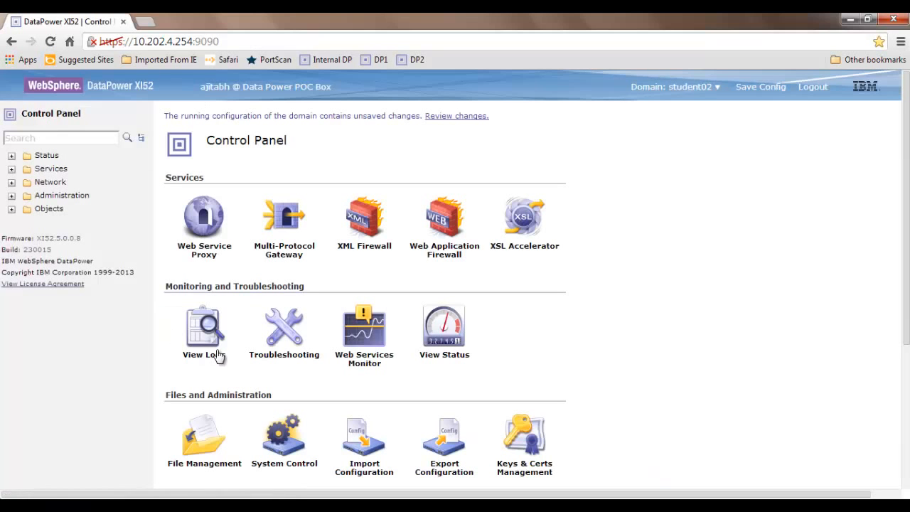
{"action": "left_click", "coordinate": [210, 338]}
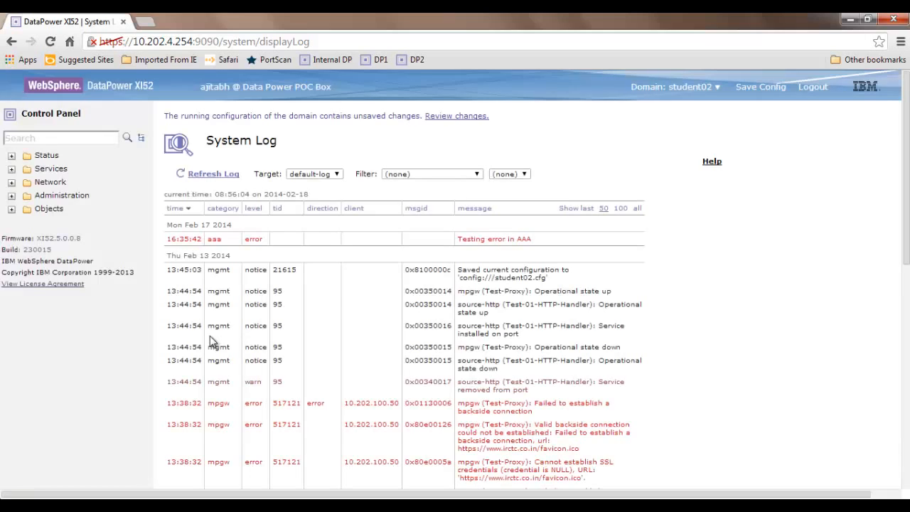
{"action": "left_click", "coordinate": [217, 175]}
{"action": "left_click", "coordinate": [217, 174]}
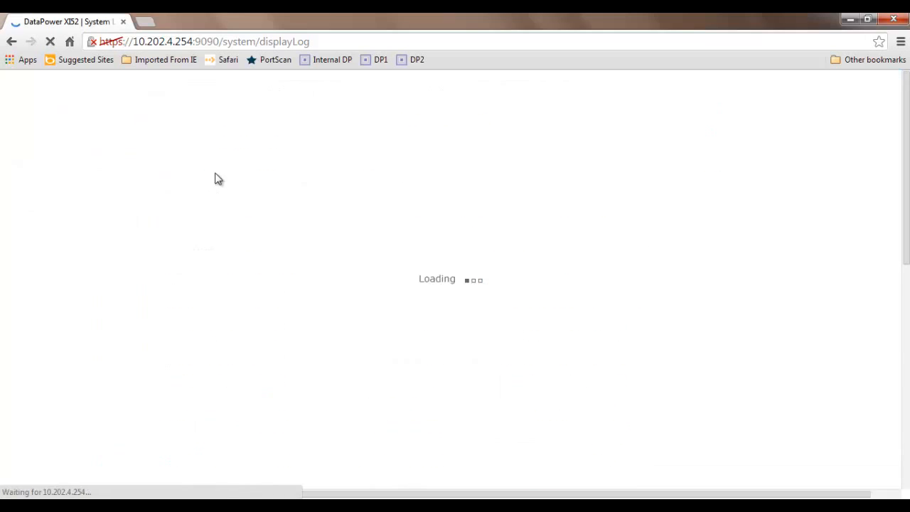
{"action": "left_click", "coordinate": [217, 174]}
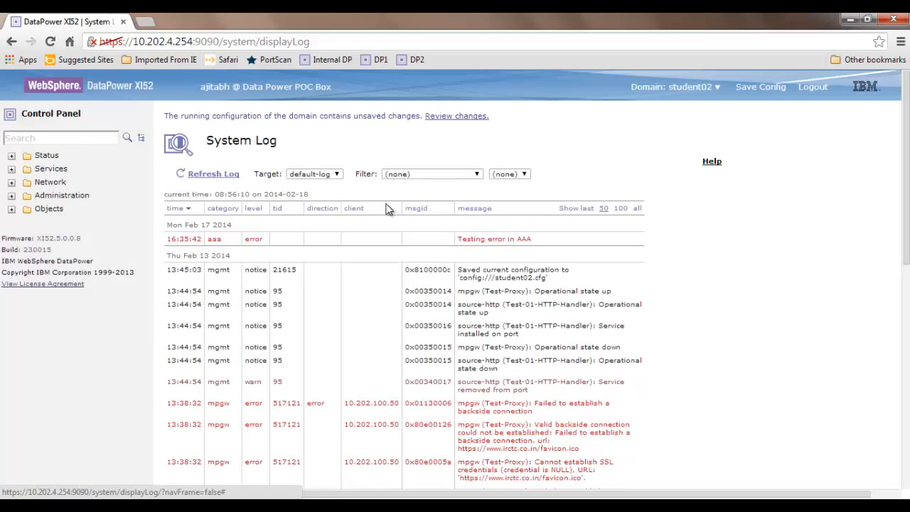
- Open the log file Test-LogFile.txt from the logtemp: directory in File Management
{"action": "left_click", "coordinate": [69, 120]}
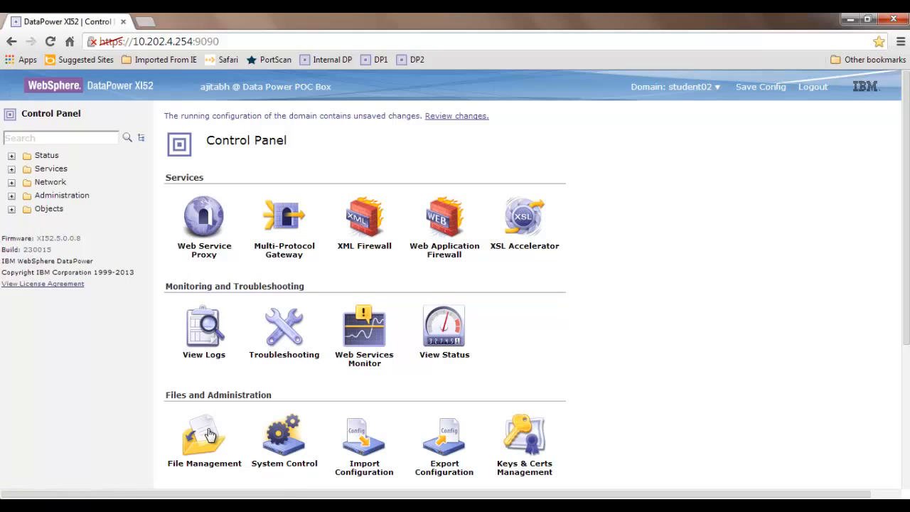
{"action": "left_click", "coordinate": [210, 435]}
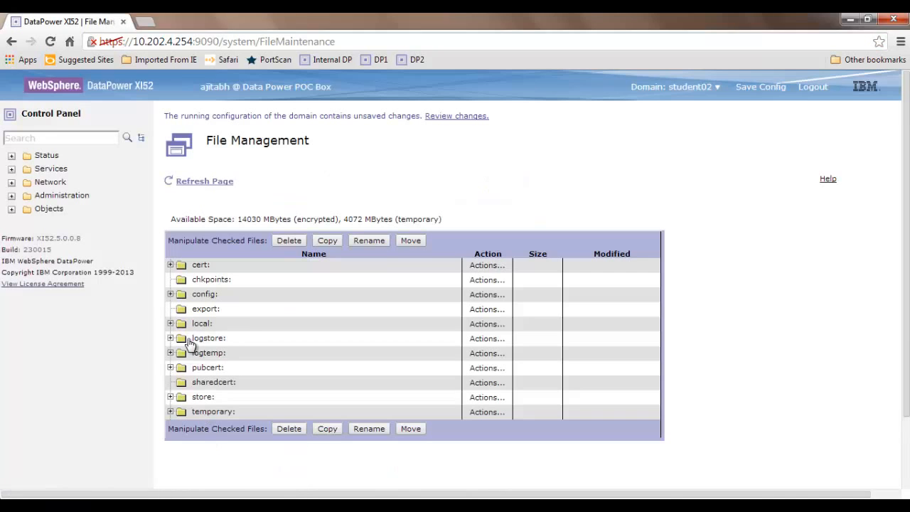
{"action": "left_click", "coordinate": [170, 353]}
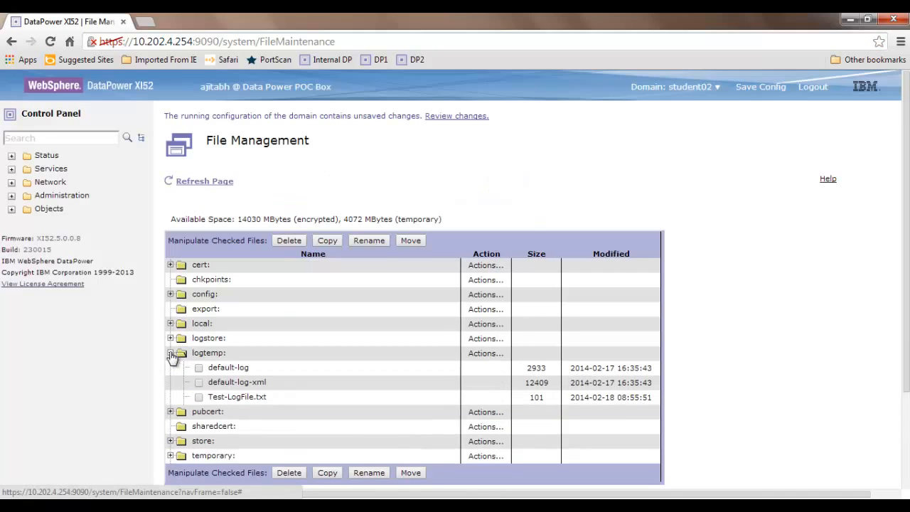
{"action": "left_click", "coordinate": [229, 399]}
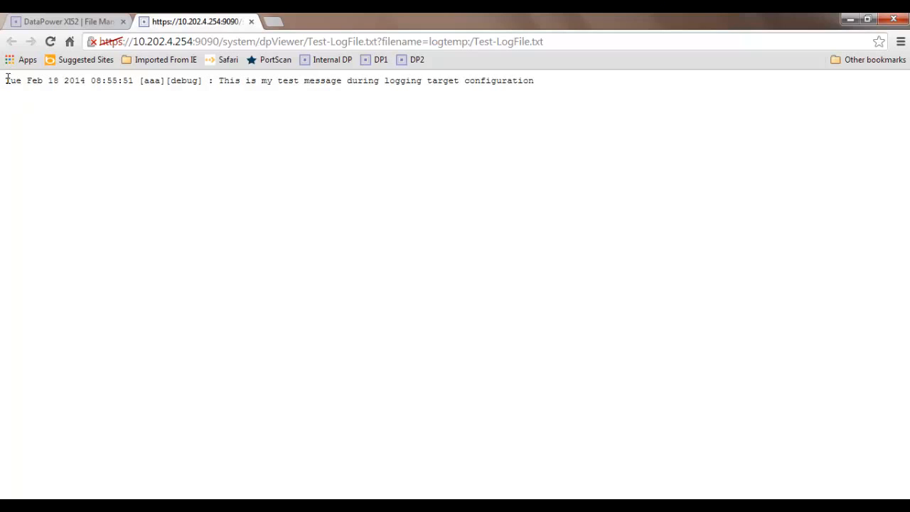
- Examine the timestamp, category, level and message of the logged entry, then close the file and return to the Control Panel
{"action": "left_click_drag", "start_coordinate": [6, 79], "coordinate": [426, 103]}
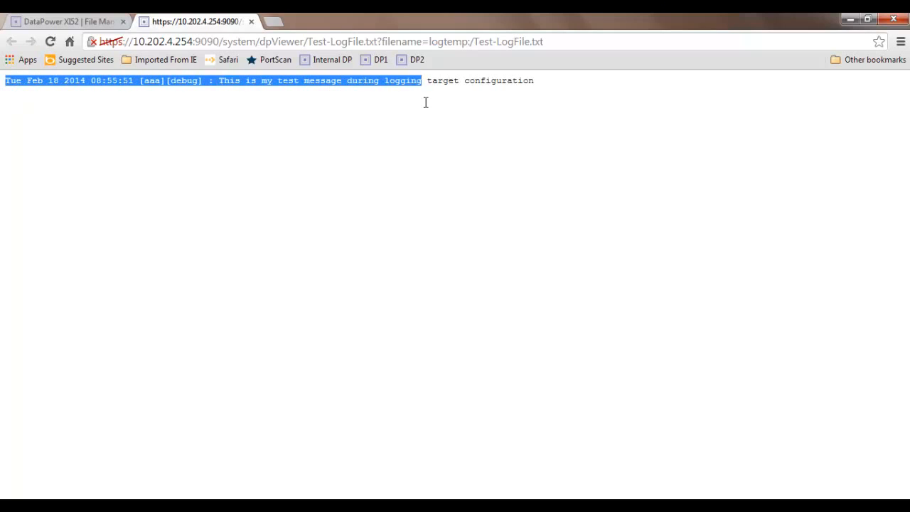
{"action": "left_click", "coordinate": [328, 98]}
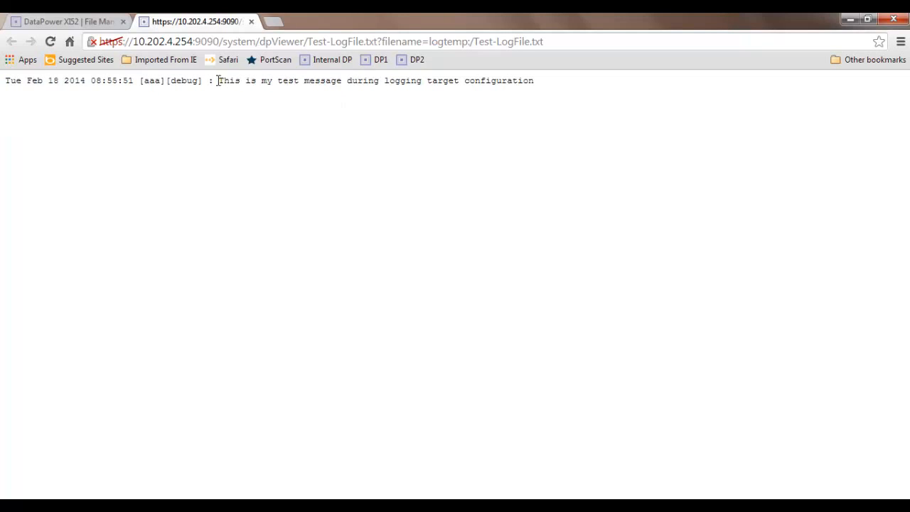
{"action": "left_click_drag", "start_coordinate": [218, 80], "coordinate": [477, 114]}
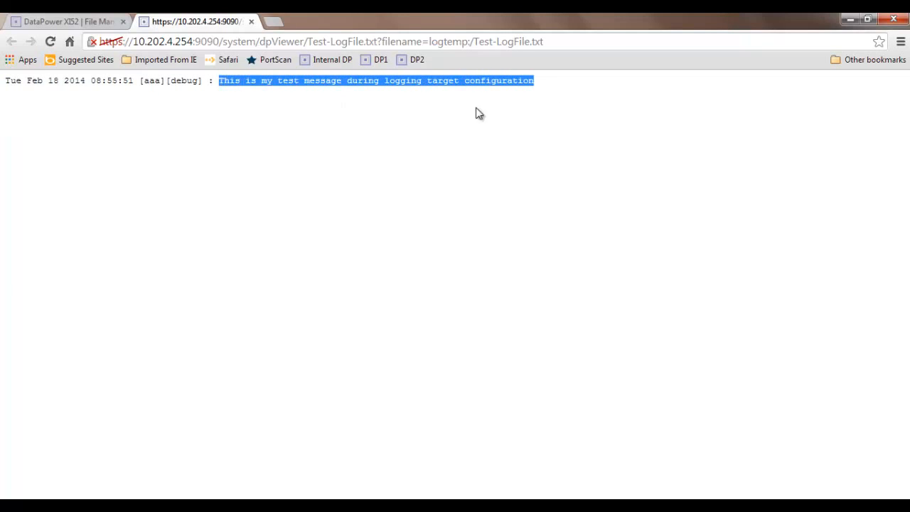
{"action": "left_click", "coordinate": [223, 22]}
{"action": "left_click", "coordinate": [251, 22]}
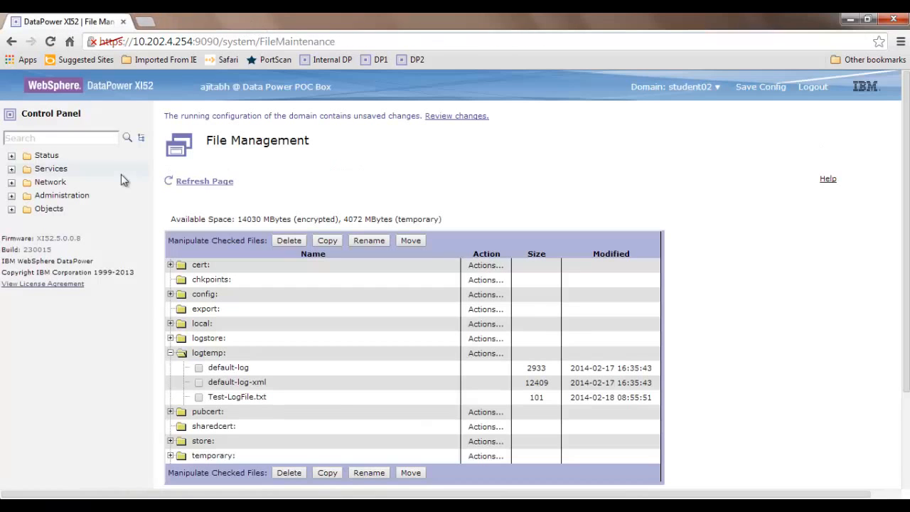
{"action": "left_click", "coordinate": [40, 120]}
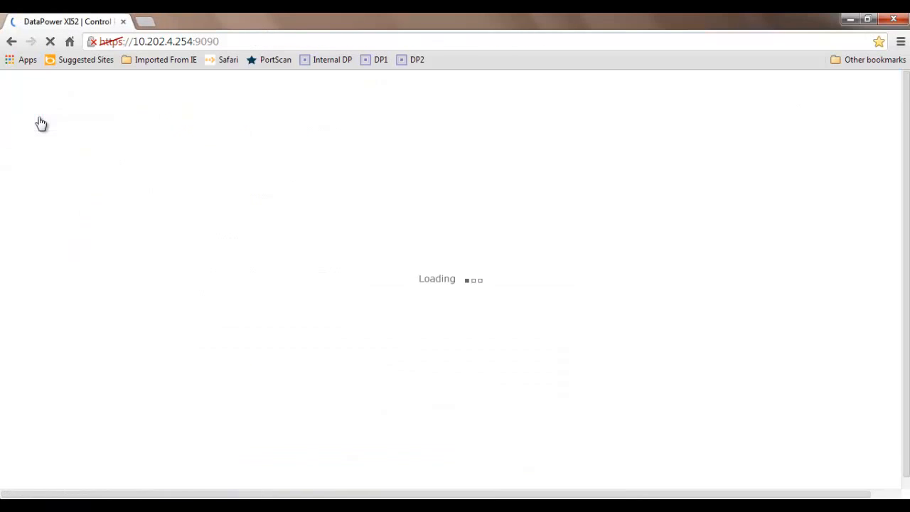
- Set the Generate Log Event options in Troubleshooting to log category aaa and log level error
{"action": "left_click", "coordinate": [299, 348]}
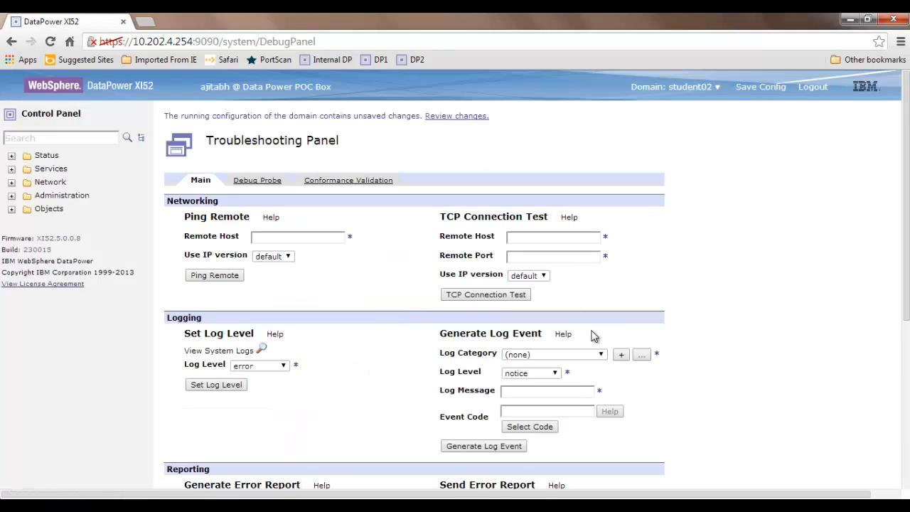
{"action": "left_click", "coordinate": [560, 359]}
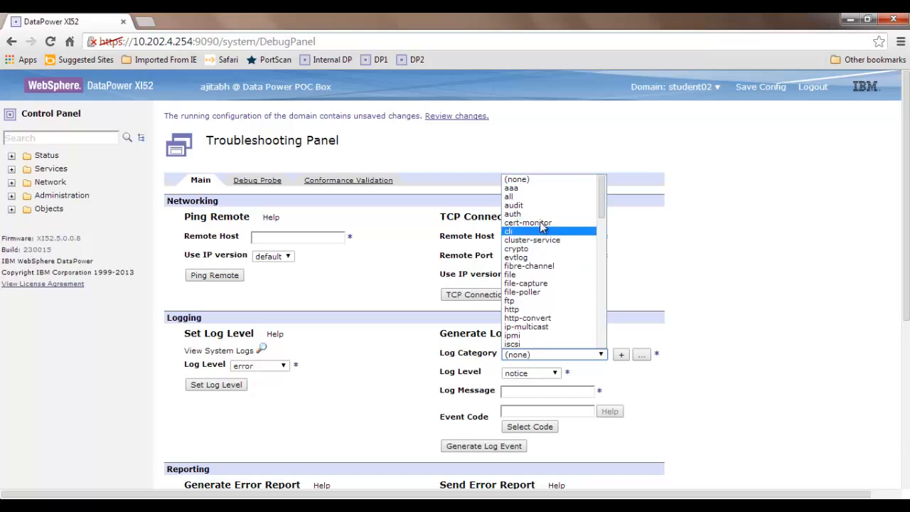
{"action": "left_click", "coordinate": [544, 189]}
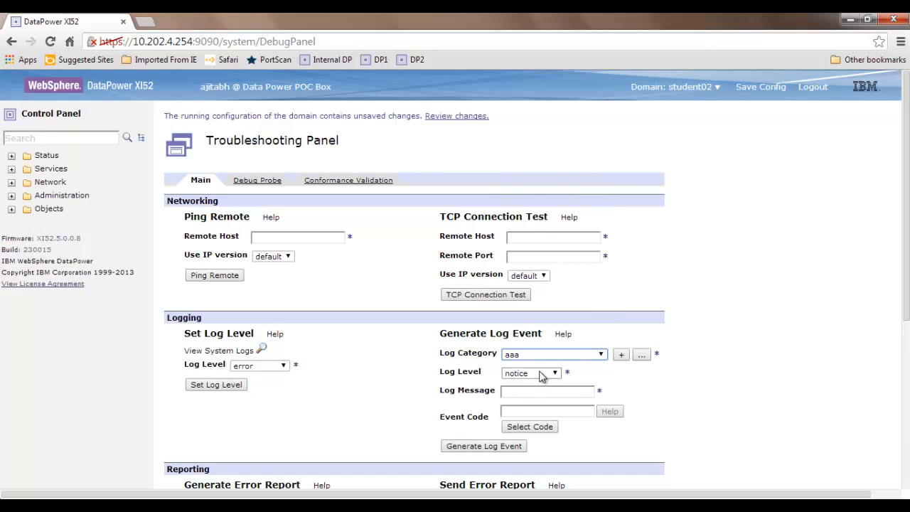
{"action": "left_click", "coordinate": [544, 373]}
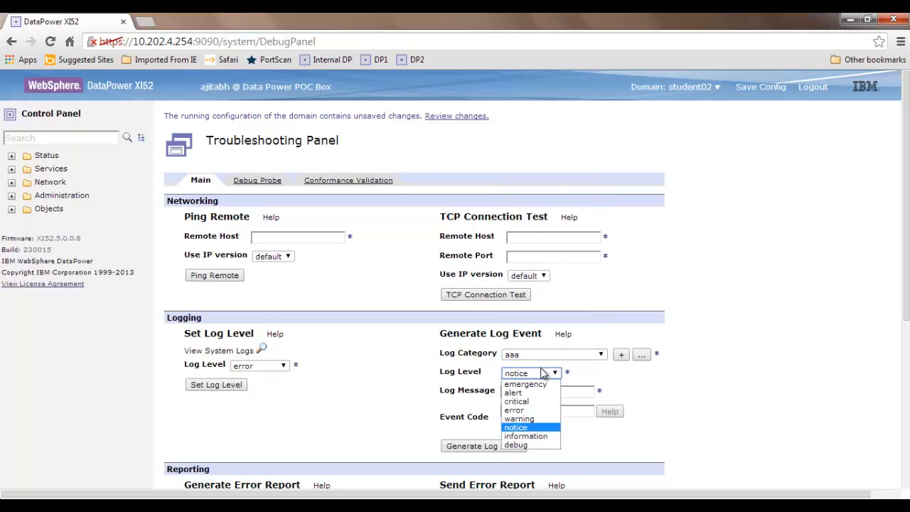
{"action": "left_click", "coordinate": [533, 410]}
- Enter the log message "This is a test message with log level 'error'", and generate and confirm the log event
{"action": "left_click", "coordinate": [532, 393]}
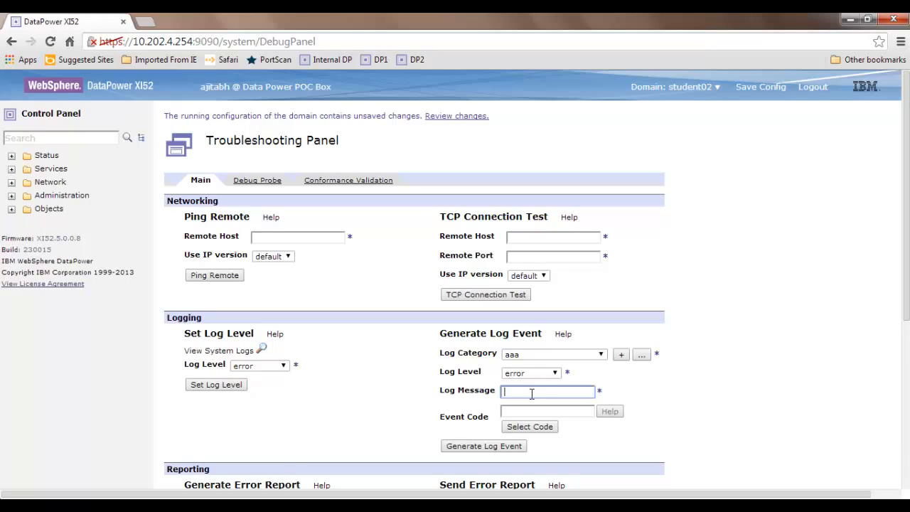
{"action": "type", "text": "This is t"}
{"action": "type", "text": "a test message w"}
{"action": "type", "text": "ith "}
{"action": "type", "text": "log lev"}
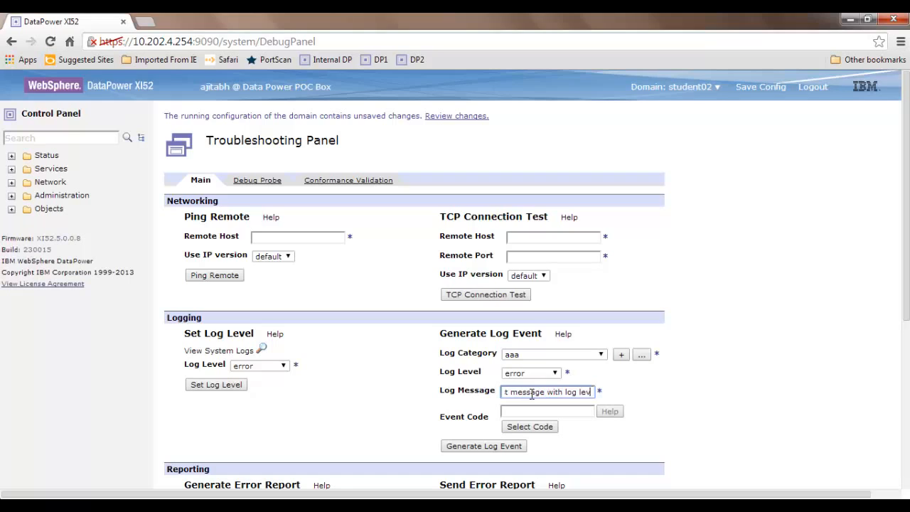
{"action": "type", "text": "el 'error'"}
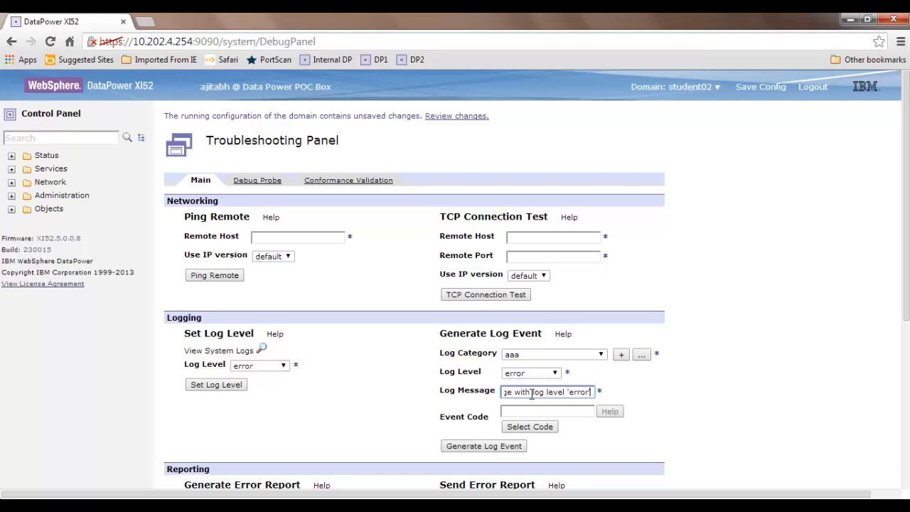
{"action": "left_click", "coordinate": [487, 445]}
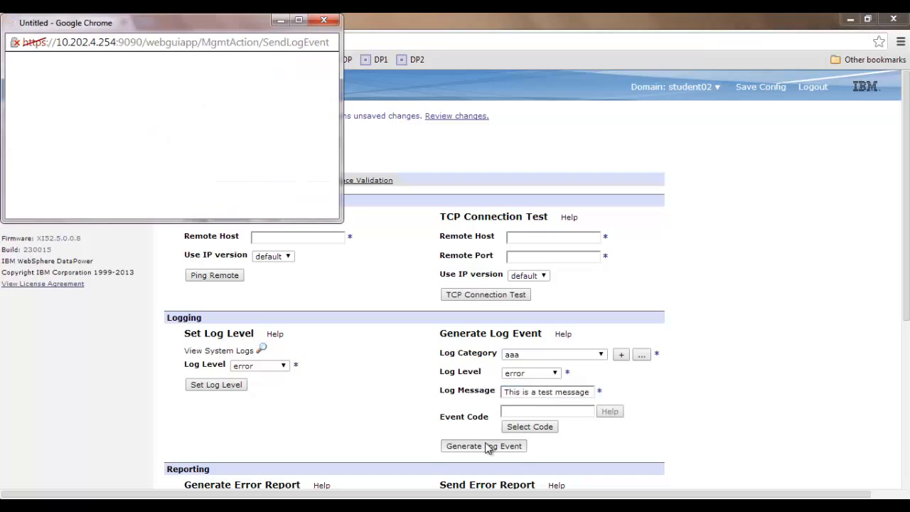
{"action": "left_click", "coordinate": [49, 150]}
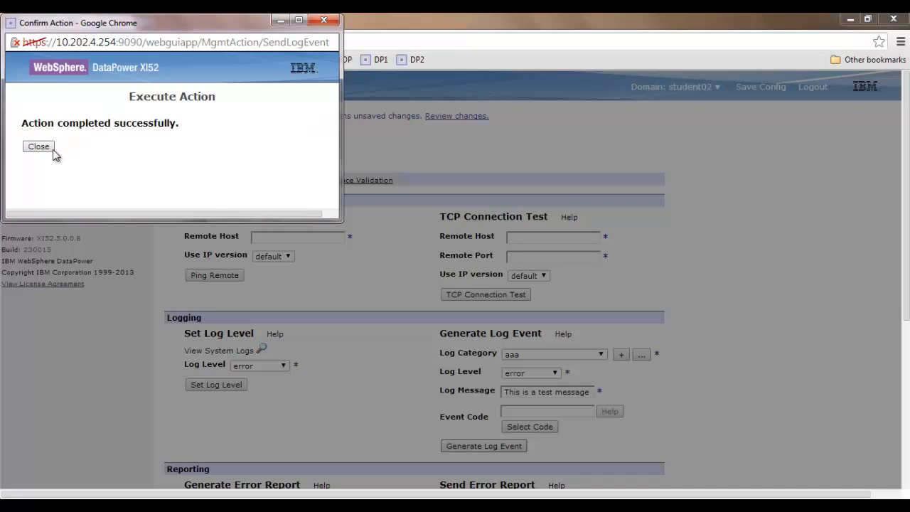
{"action": "left_click", "coordinate": [39, 147]}
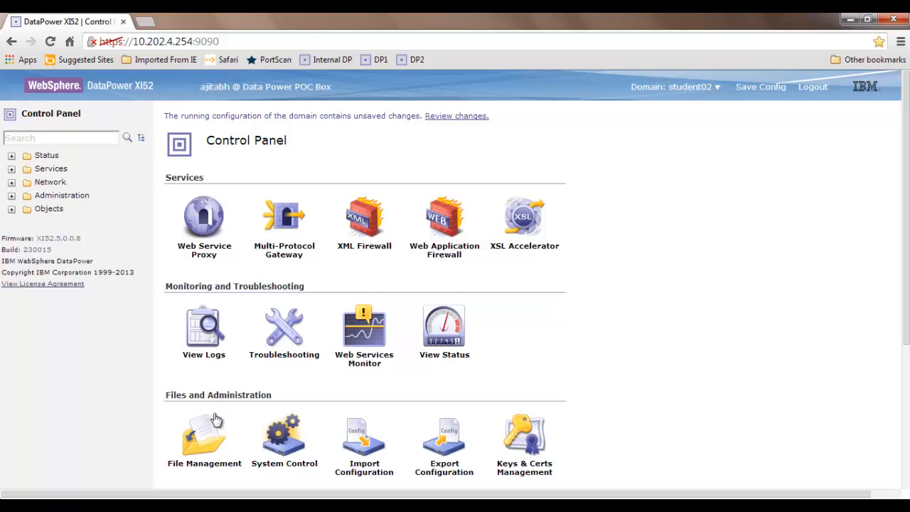
- Open Test-LogFile.txt from the logtemp: directory in File Management, check the error-level test message, and close the file
{"action": "left_click", "coordinate": [207, 435]}
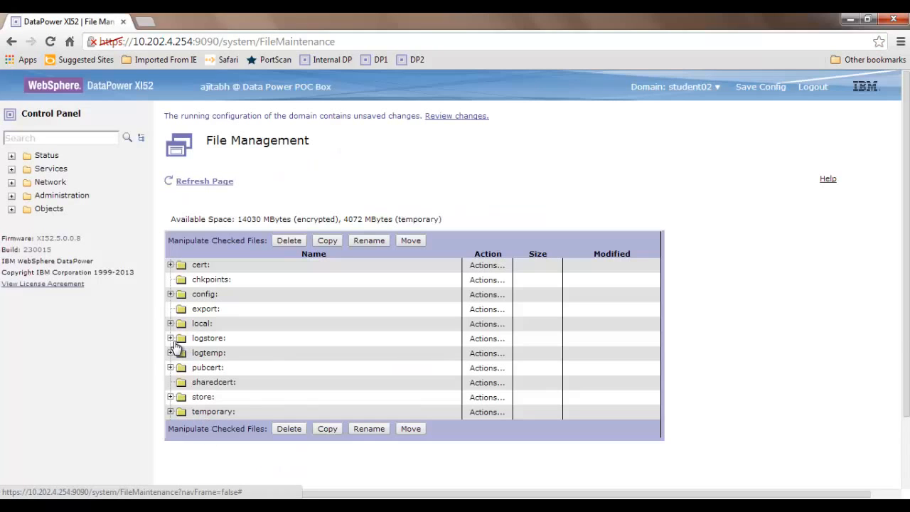
{"action": "left_click", "coordinate": [171, 352]}
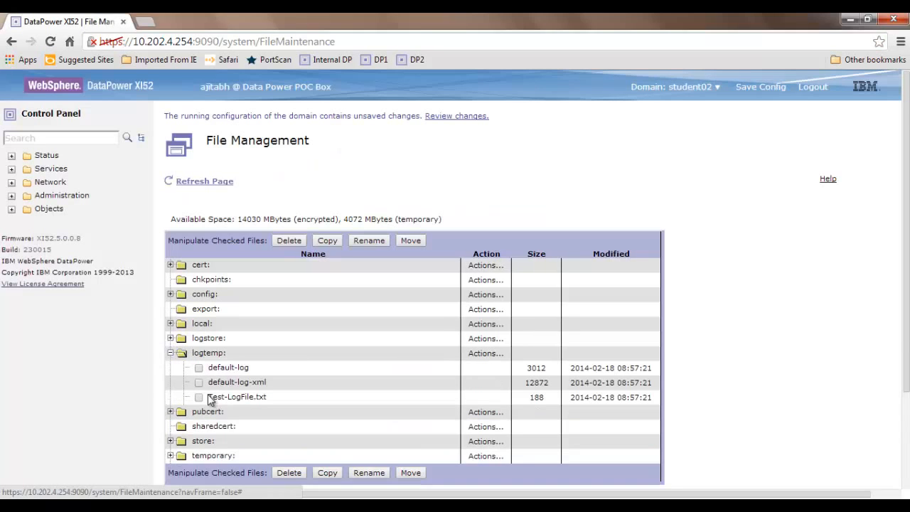
{"action": "left_click", "coordinate": [226, 399]}
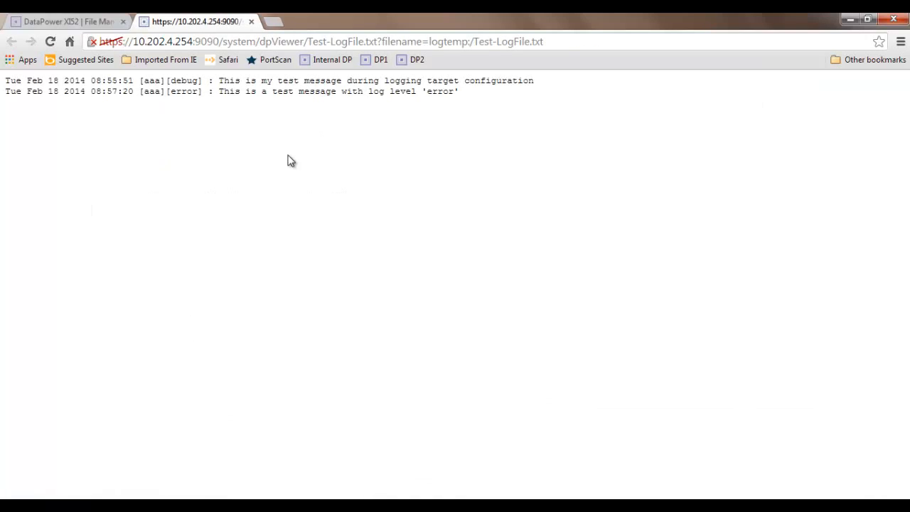
{"action": "left_click_drag", "start_coordinate": [220, 89], "coordinate": [465, 91]}
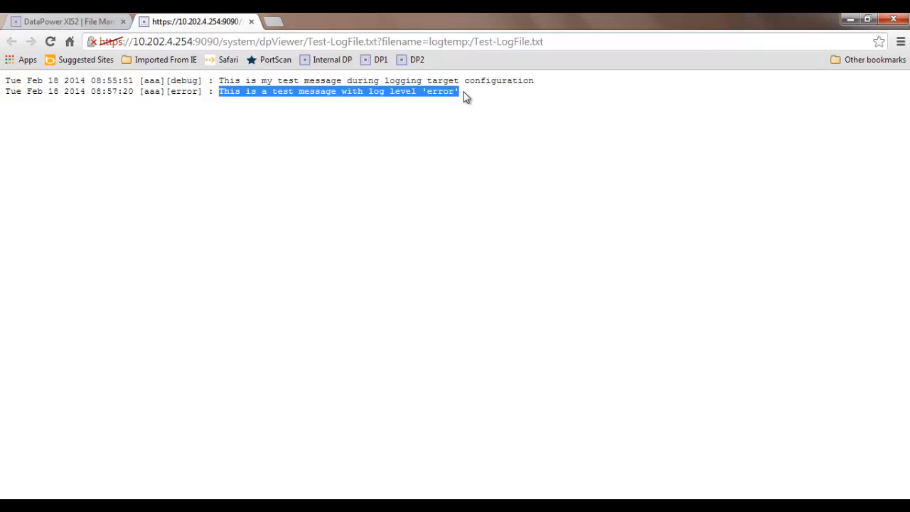
{"action": "left_click", "coordinate": [464, 95]}
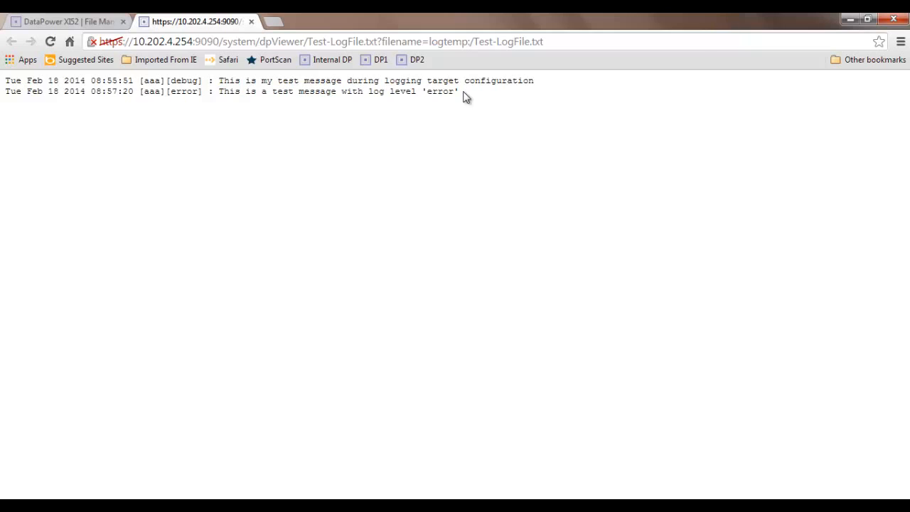
{"action": "left_click", "coordinate": [253, 21]}
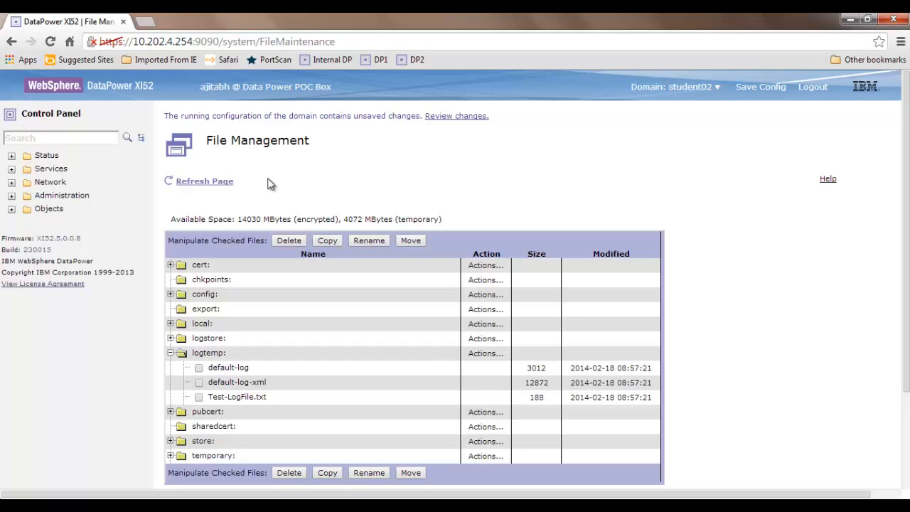
- Search the Control Panel navigation for "log" and open the configuration of the log target Test-Log-Target
{"action": "left_click", "coordinate": [65, 119]}
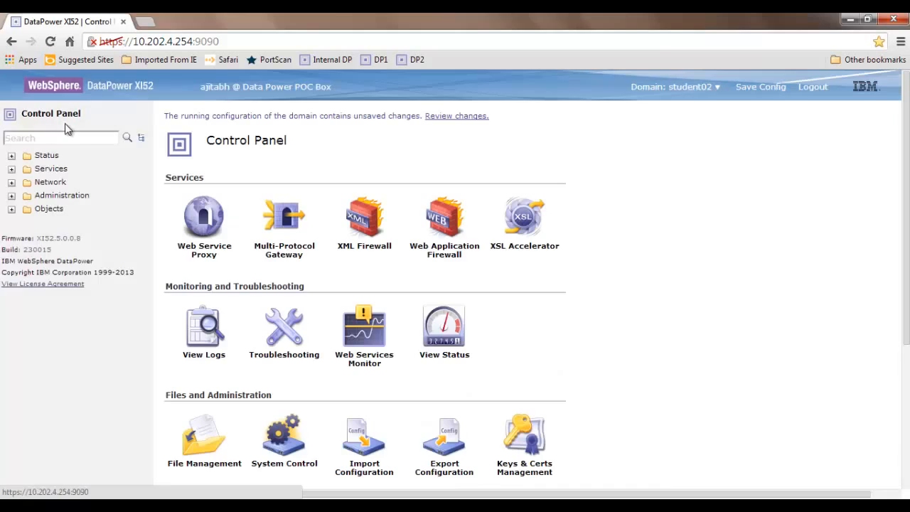
{"action": "left_click", "coordinate": [68, 135]}
{"action": "type", "text": "log"}
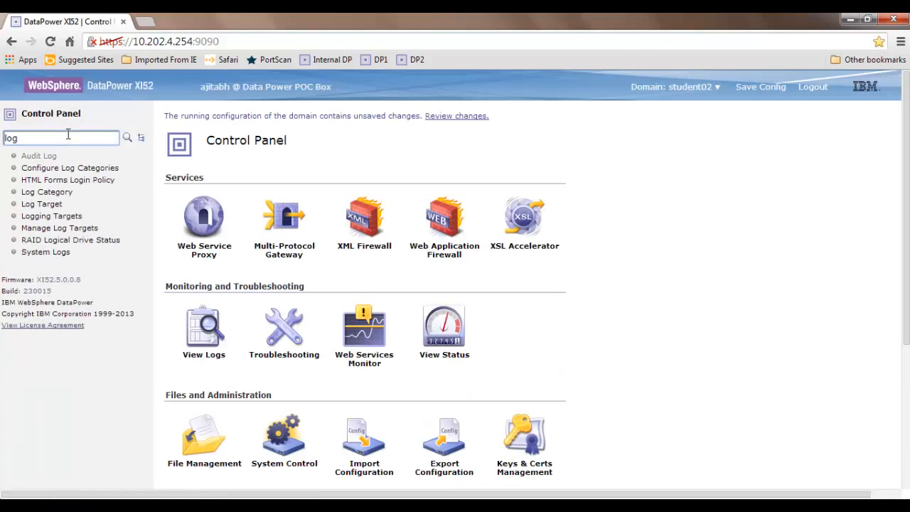
{"action": "left_click", "coordinate": [51, 206]}
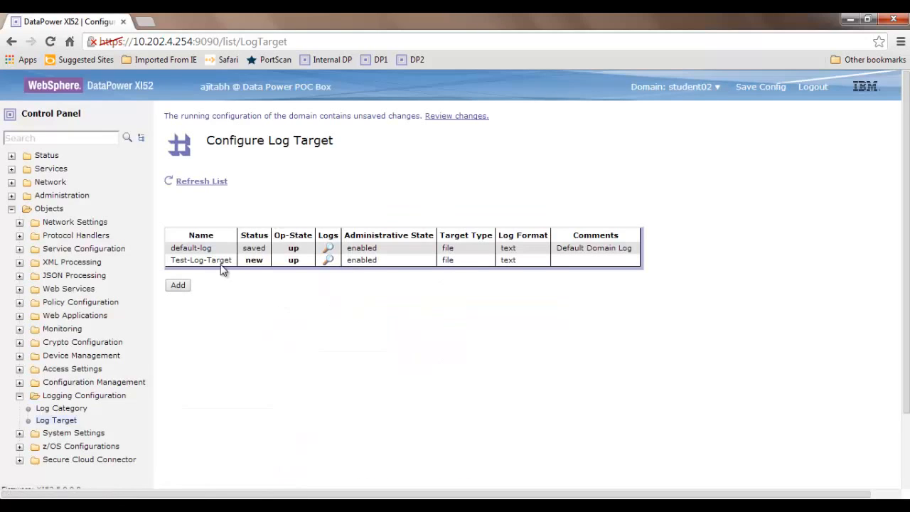
{"action": "left_click", "coordinate": [201, 260]}
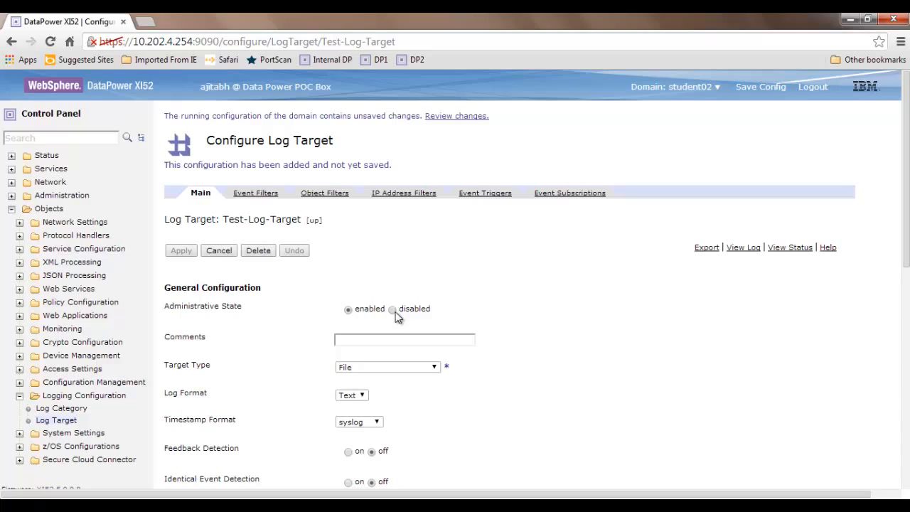
- Set the administrative state of Test-Log-Target to disabled, apply the change and save the domain configuration
{"action": "left_click", "coordinate": [393, 310]}
{"action": "left_click", "coordinate": [182, 251]}
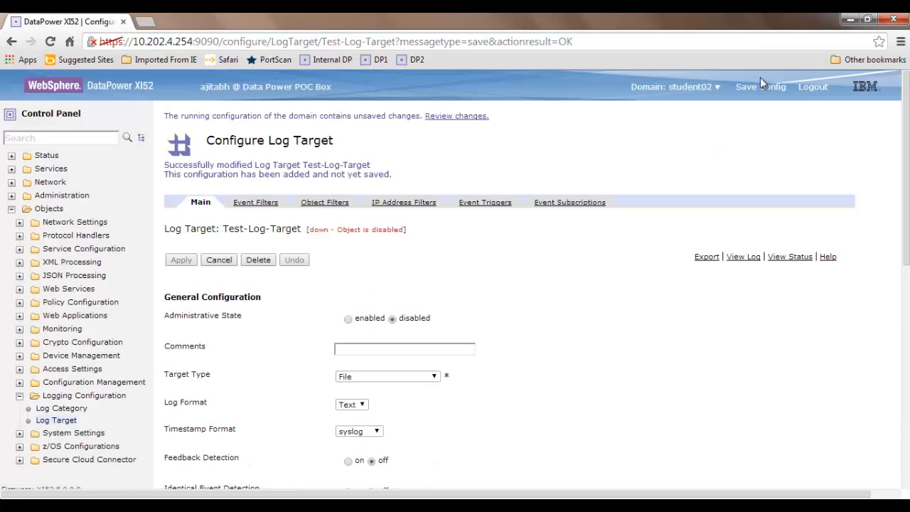
{"action": "left_click", "coordinate": [762, 91]}
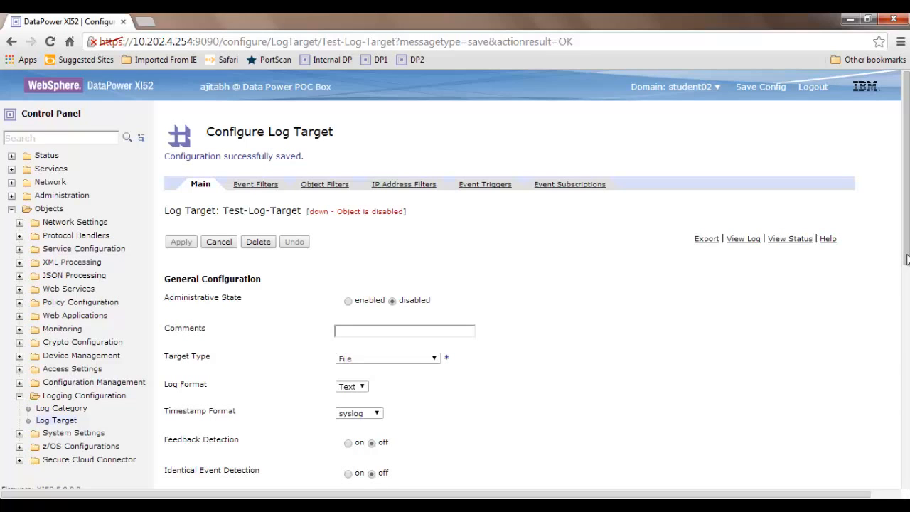
{"action": "left_click_drag", "start_coordinate": [907, 260], "coordinate": [907, 292]}
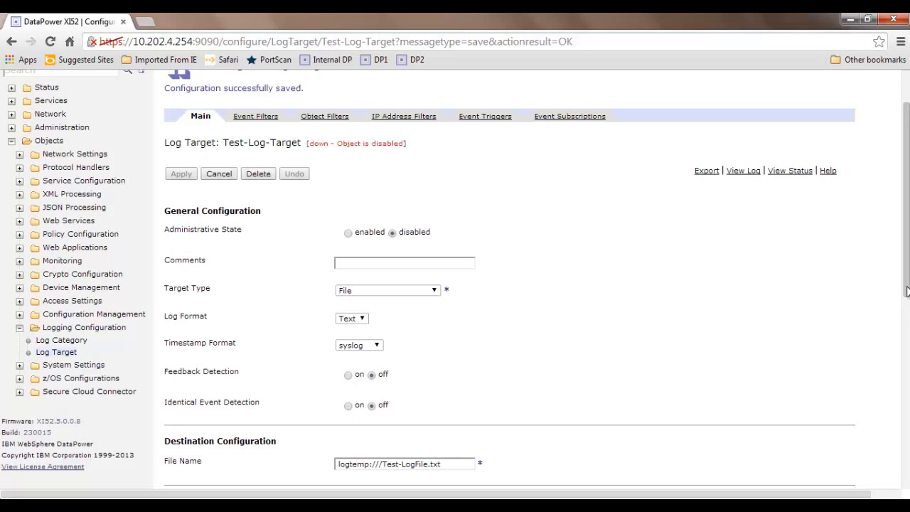
{"action": "left_click_drag", "start_coordinate": [906, 290], "coordinate": [907, 302]}
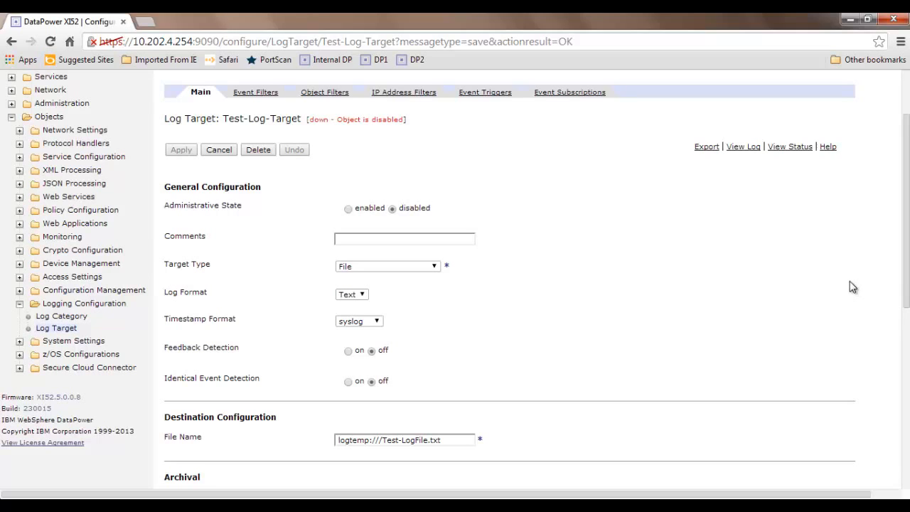
{"action": "left_click", "coordinate": [906, 96]}
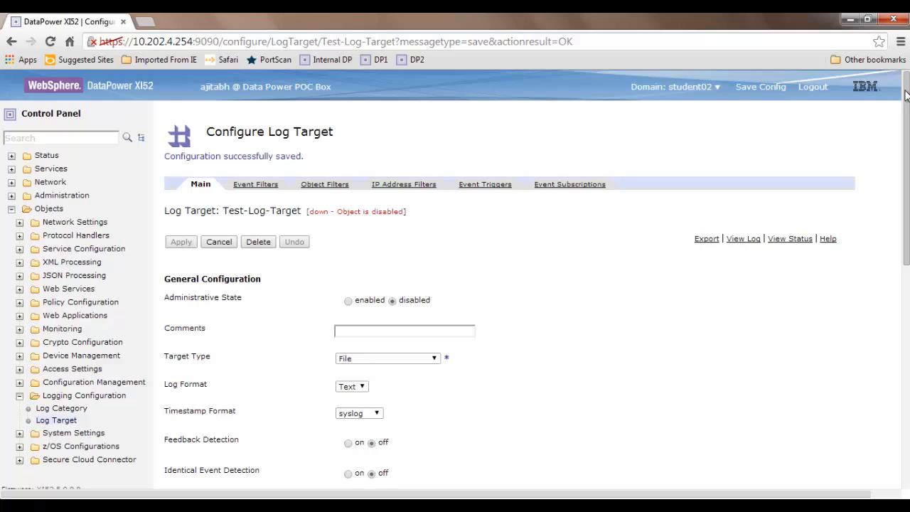